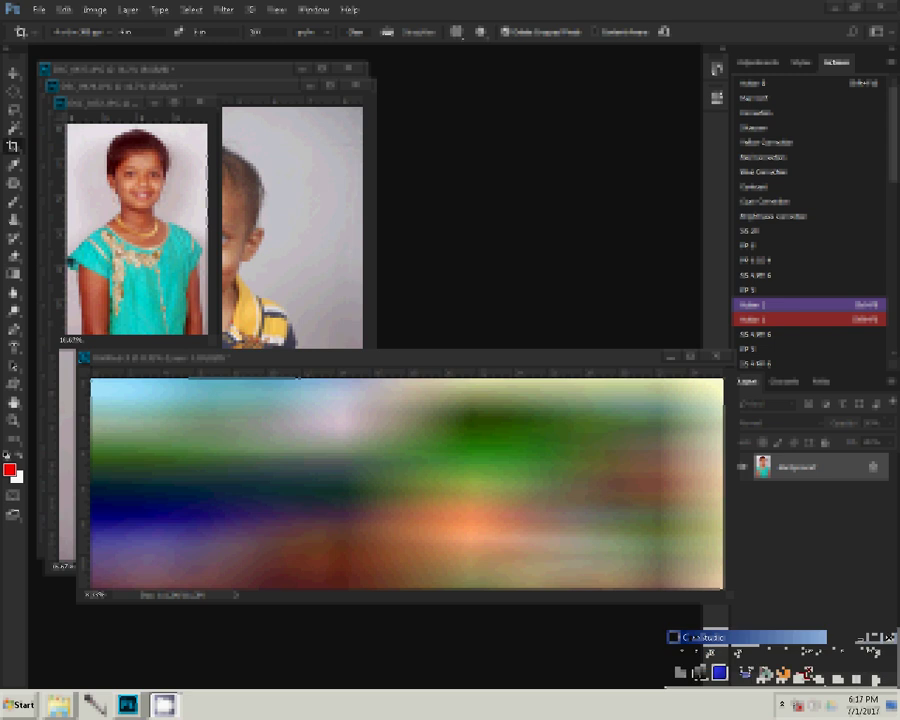
Drag the girl's portrait into the collage and close her photo without saving
left_click_drag(143, 238, 405, 485)
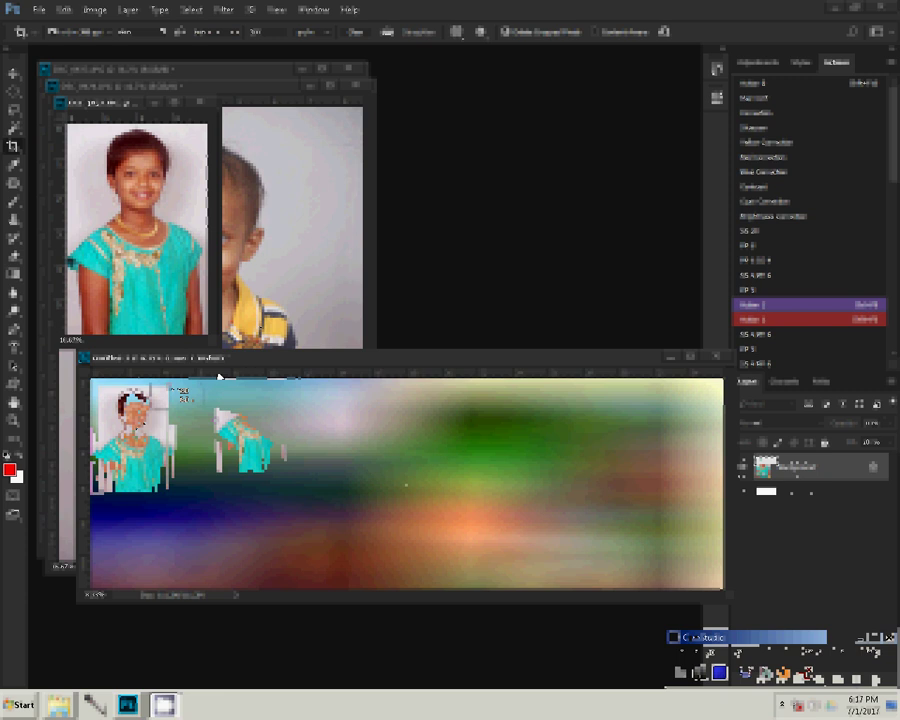
left_click(202, 104)
left_click(452, 266)
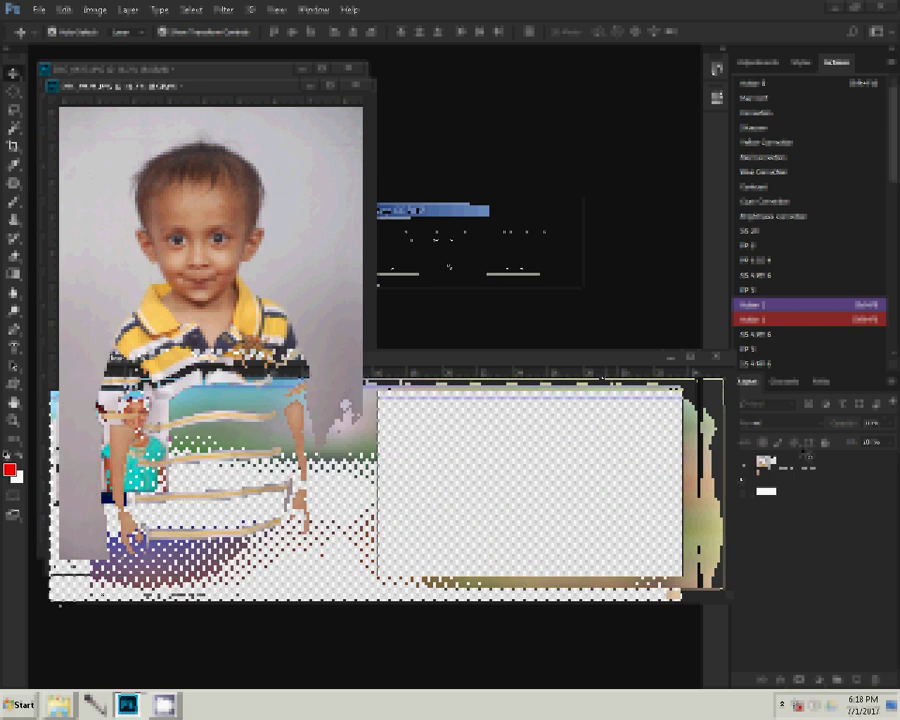
Crop the striped-shirt boy's photo, place it beside the girl, and close it unsaved
key("c")
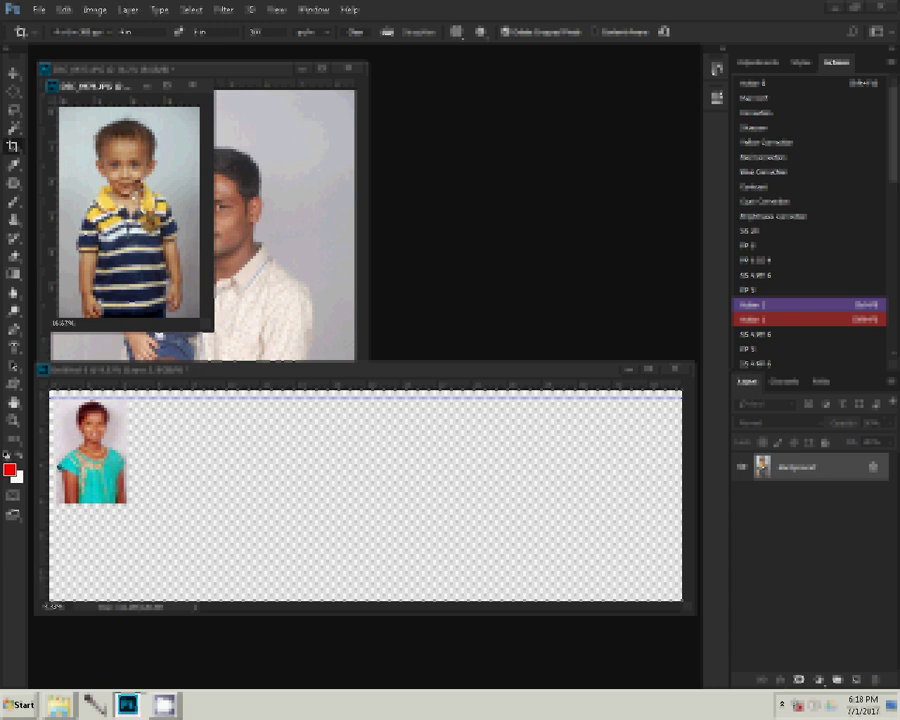
key("v")
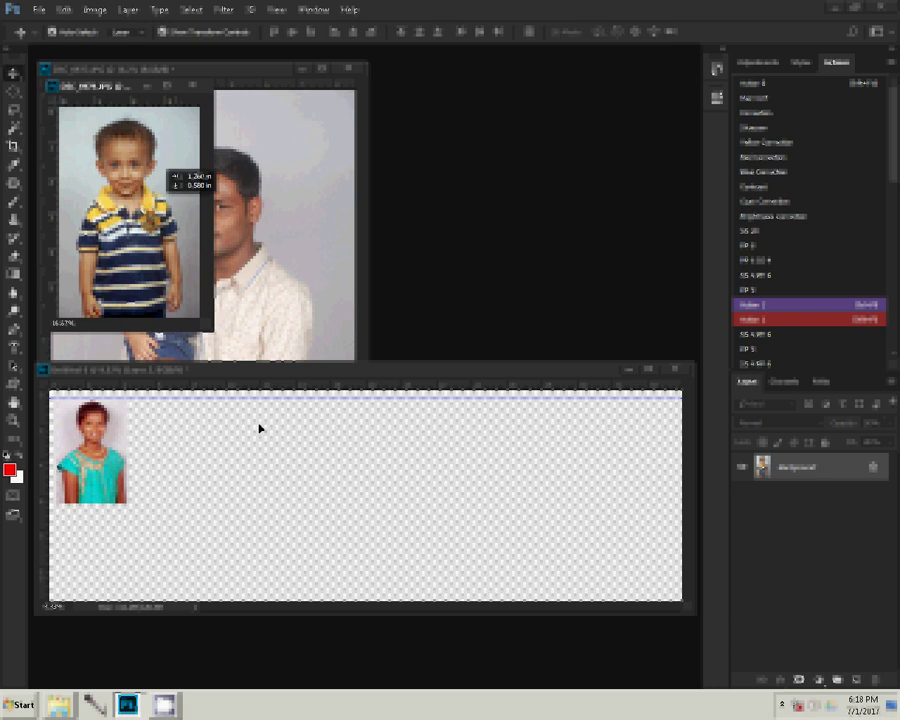
left_click_drag(259, 428, 170, 440)
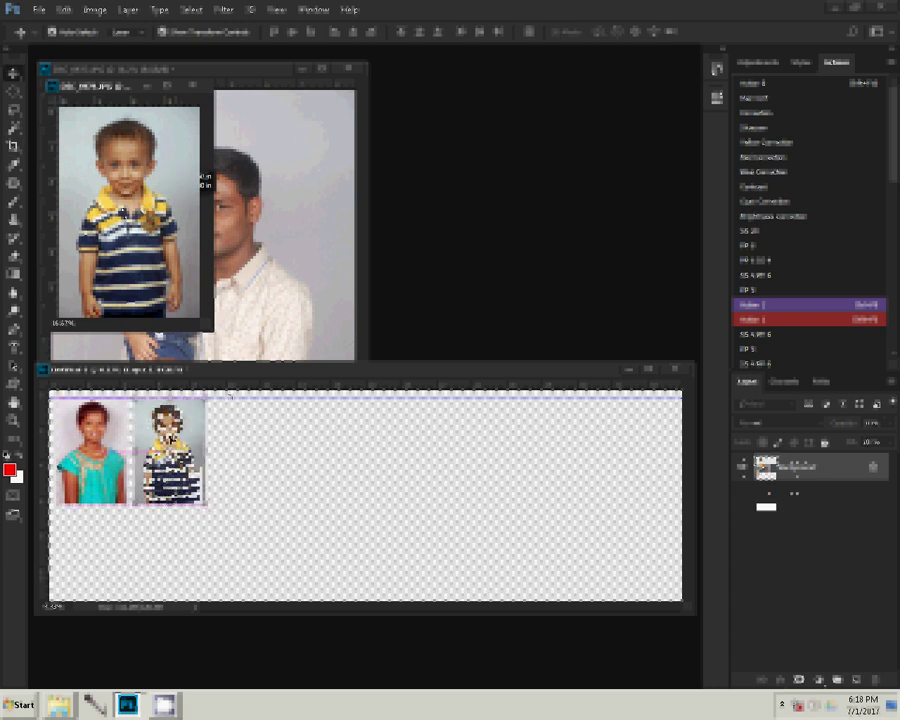
left_click(197, 88)
key("n")
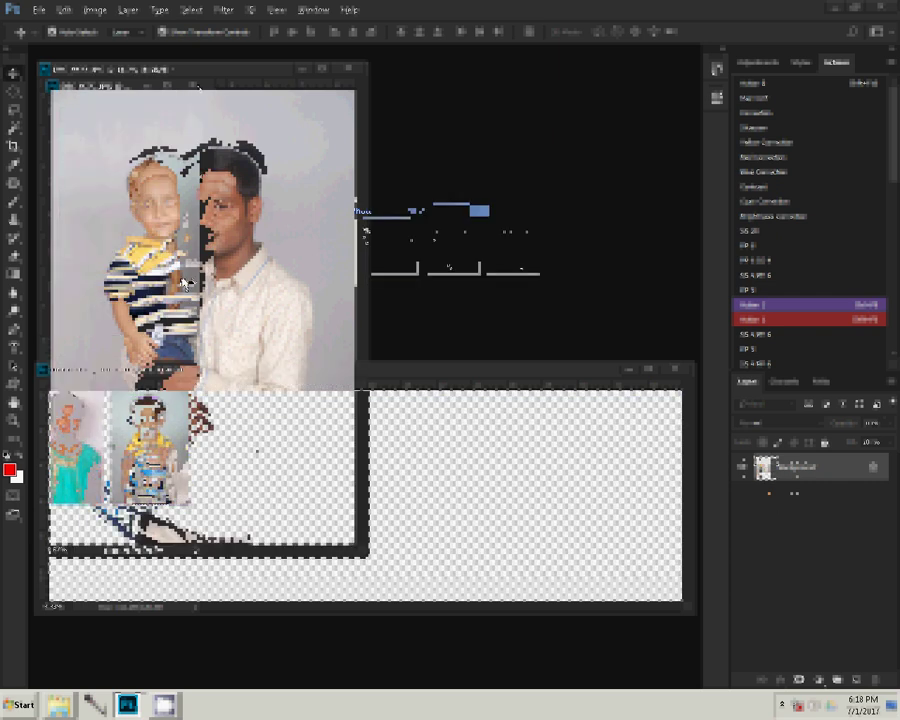
Crop the father-and-son photo, place it third in the top row, and close it unsaved
left_click(15, 147)
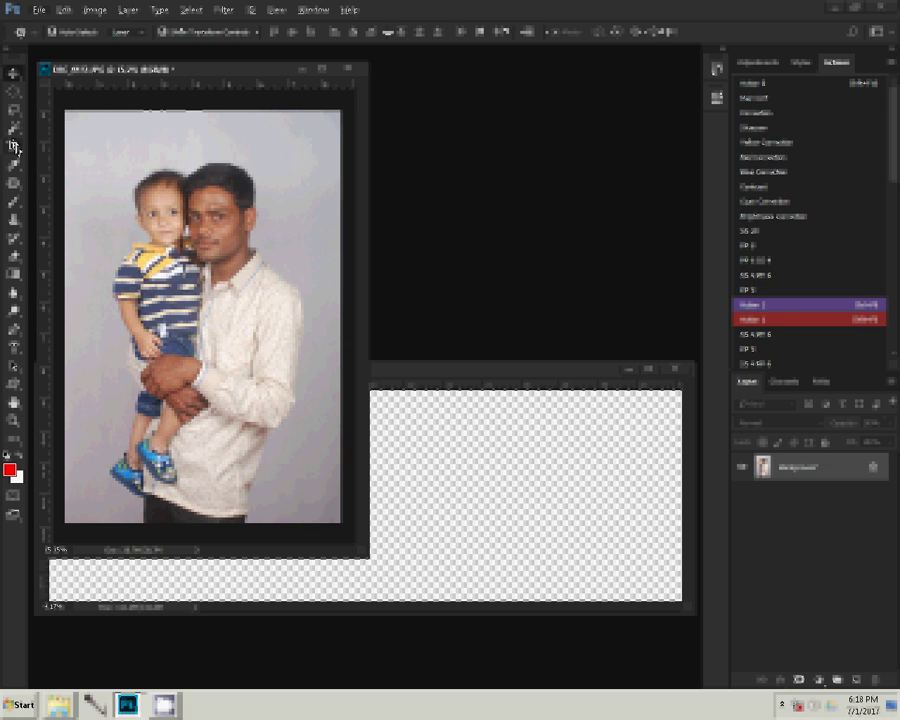
left_click_drag(200, 318, 389, 549)
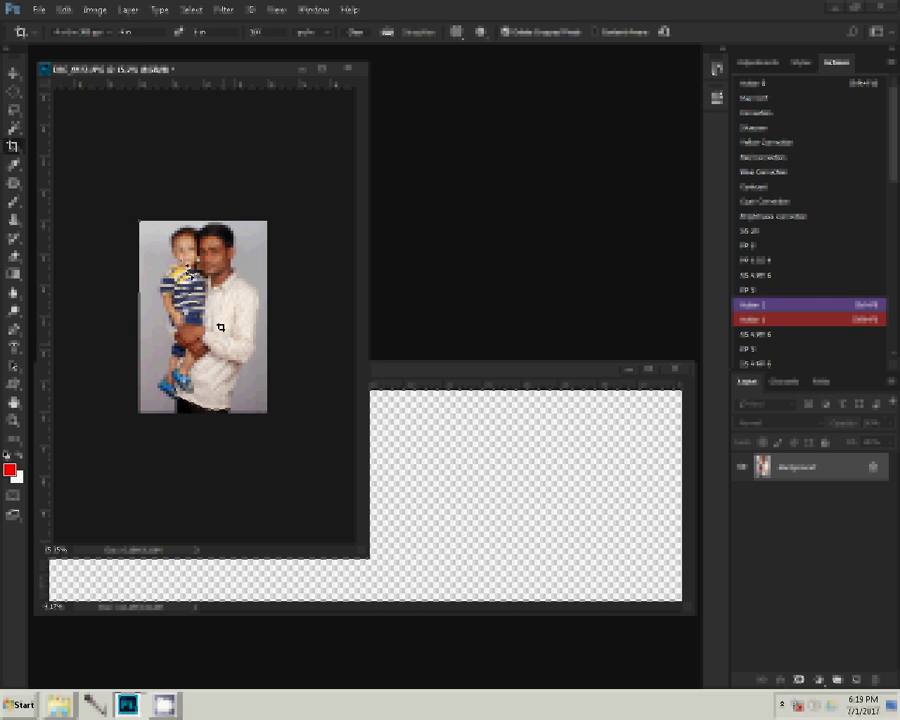
left_click(187, 268)
key("Return")
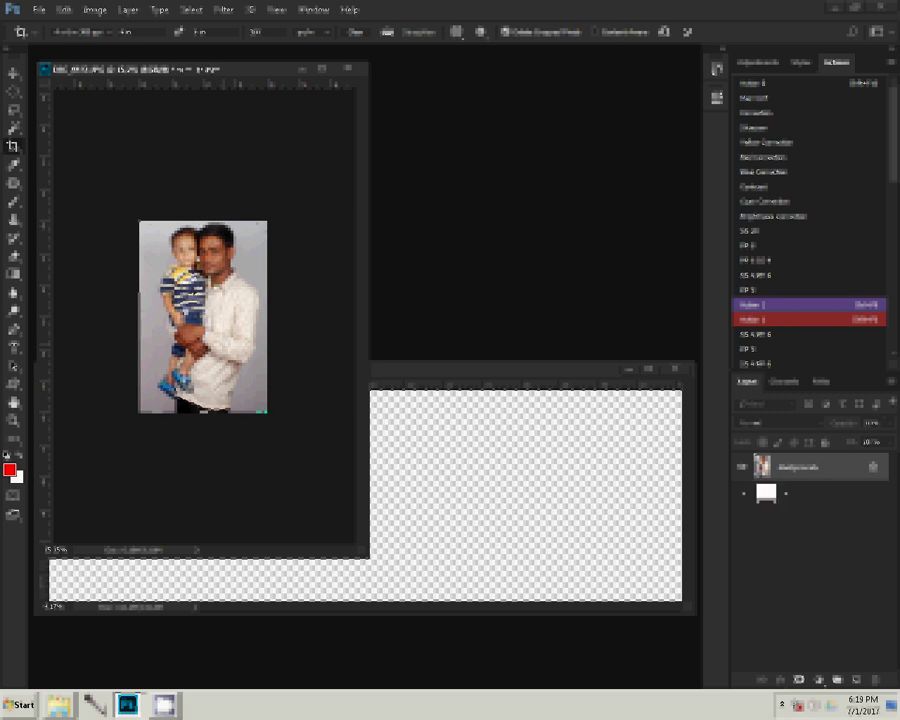
left_click(482, 482)
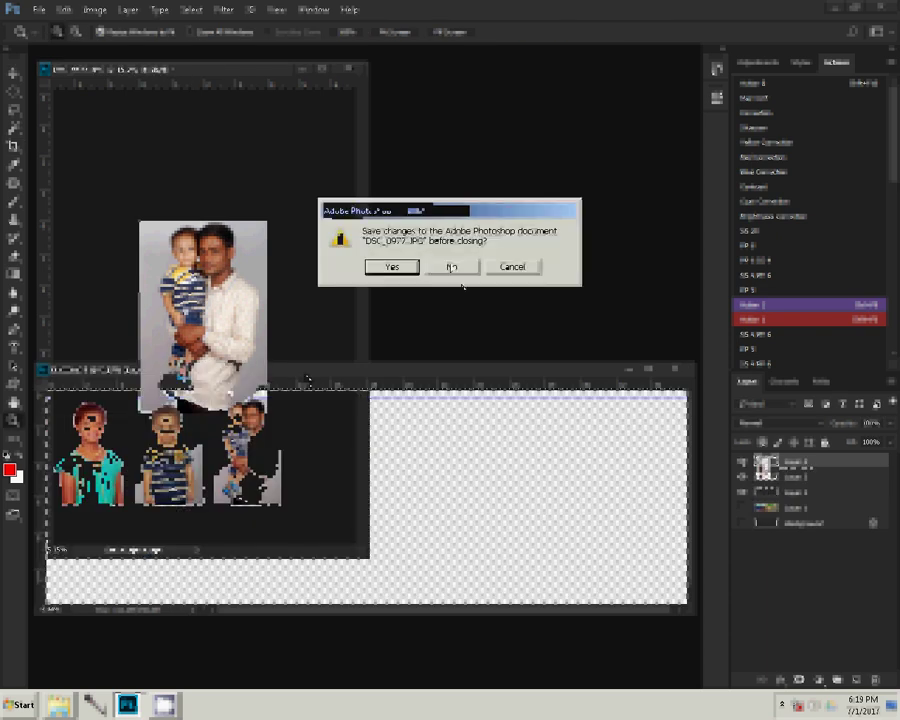
left_click(475, 262)
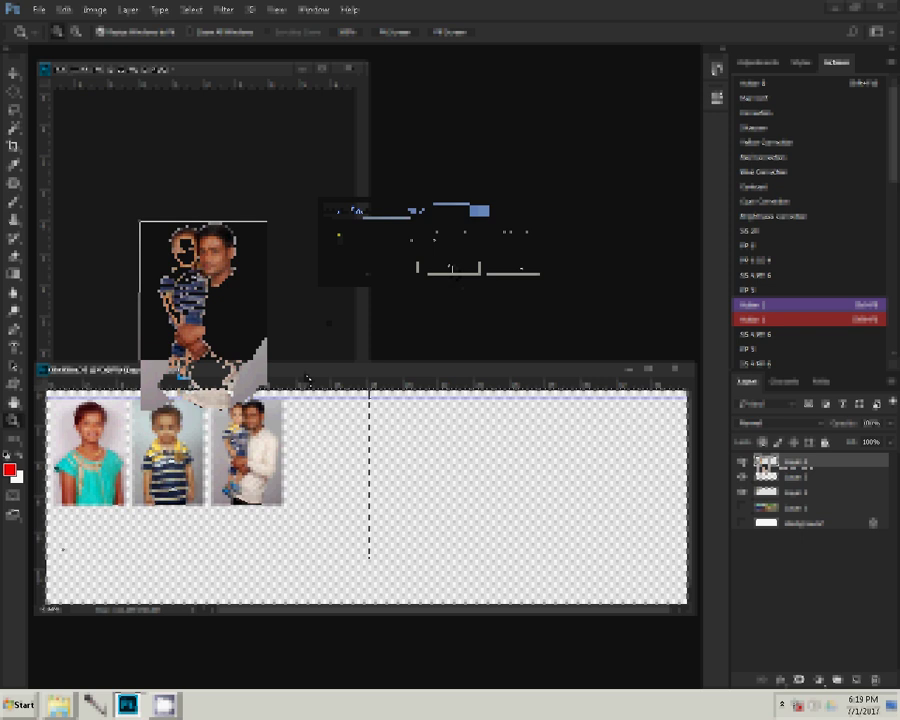
left_click(45, 657)
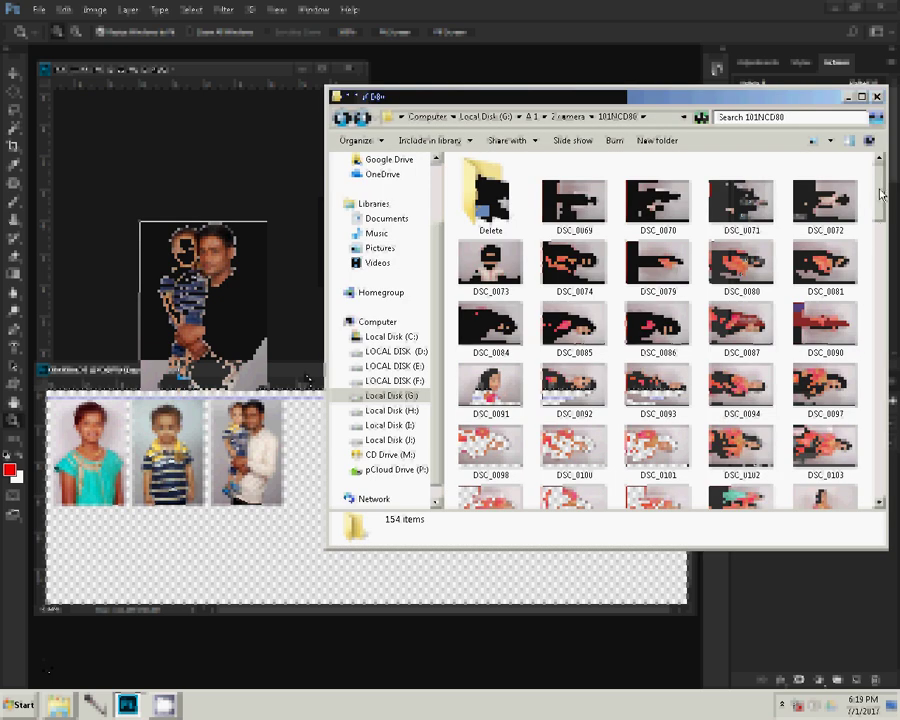
Browse the 101NCD80 thumbnails, trying selections of DSC_0966, DSC_0982, DSC_0981 and DSC_1042
mouse_move(881, 195)
left_mouse_down()
mouse_move(895, 320)
mouse_move(895, 470)
left_mouse_up()
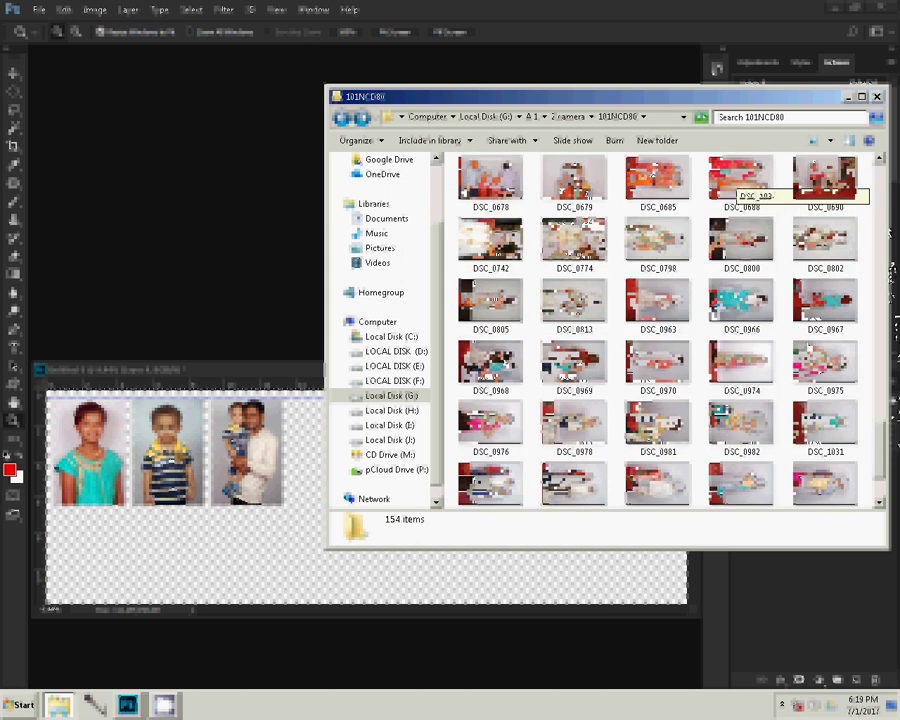
left_click(757, 311)
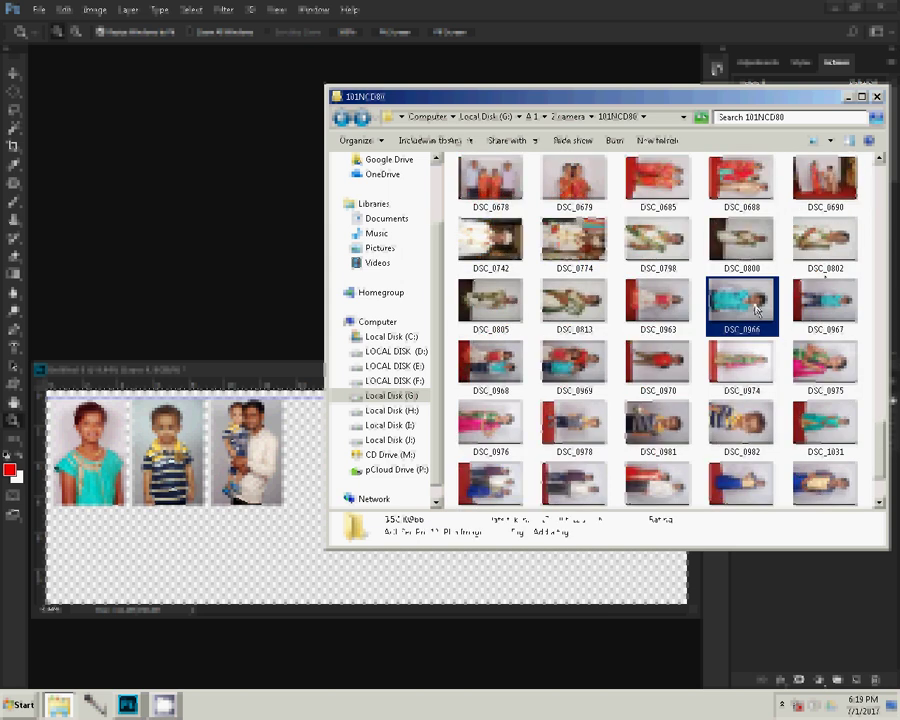
left_click(765, 428, "ctrl")
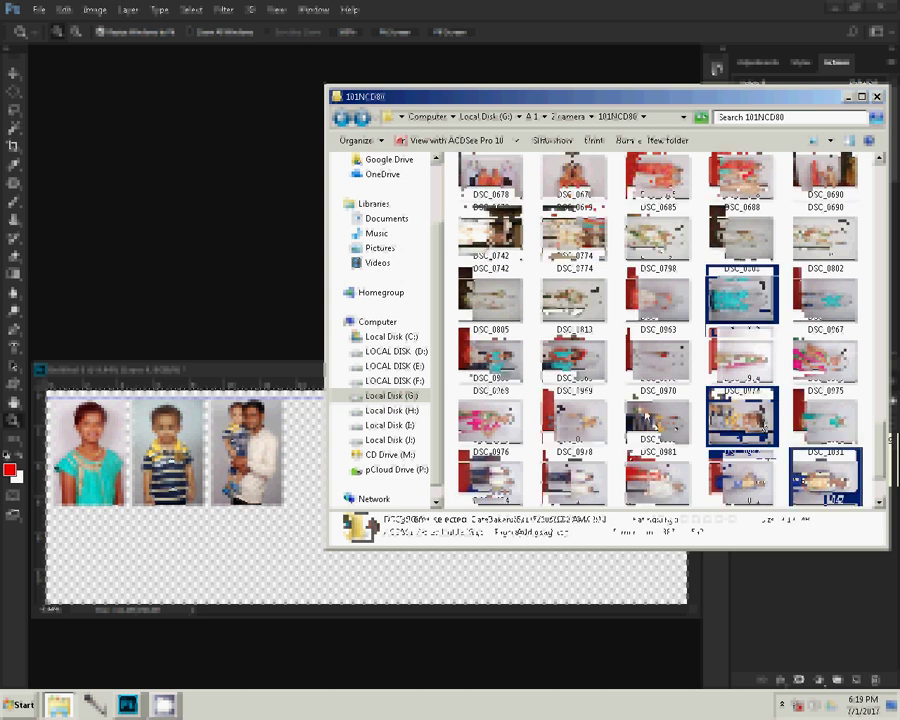
left_click(654, 428, "ctrl")
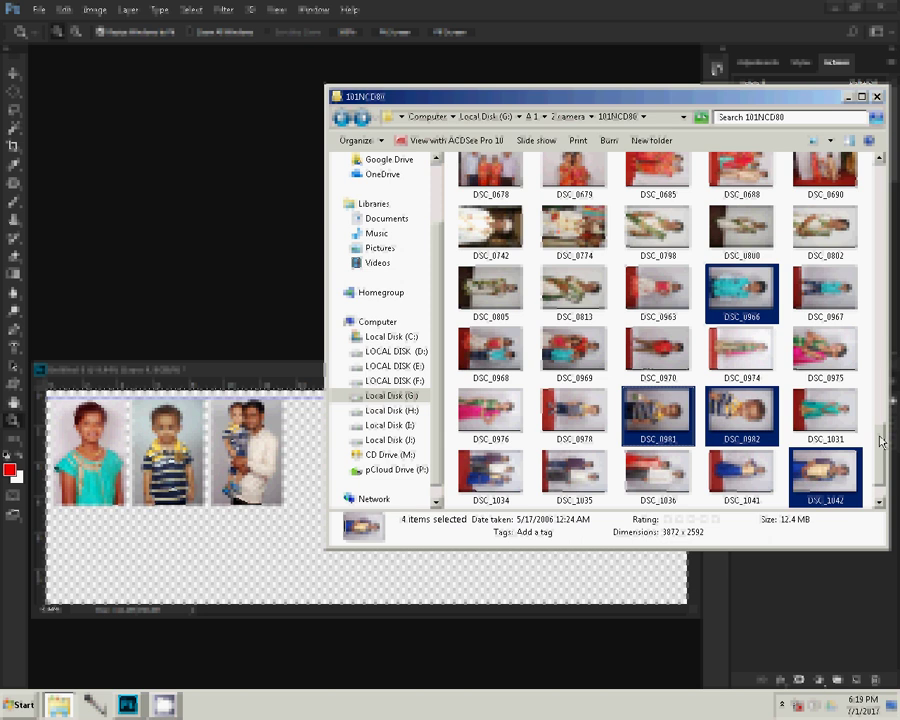
scroll(884, 420, "down", 1)
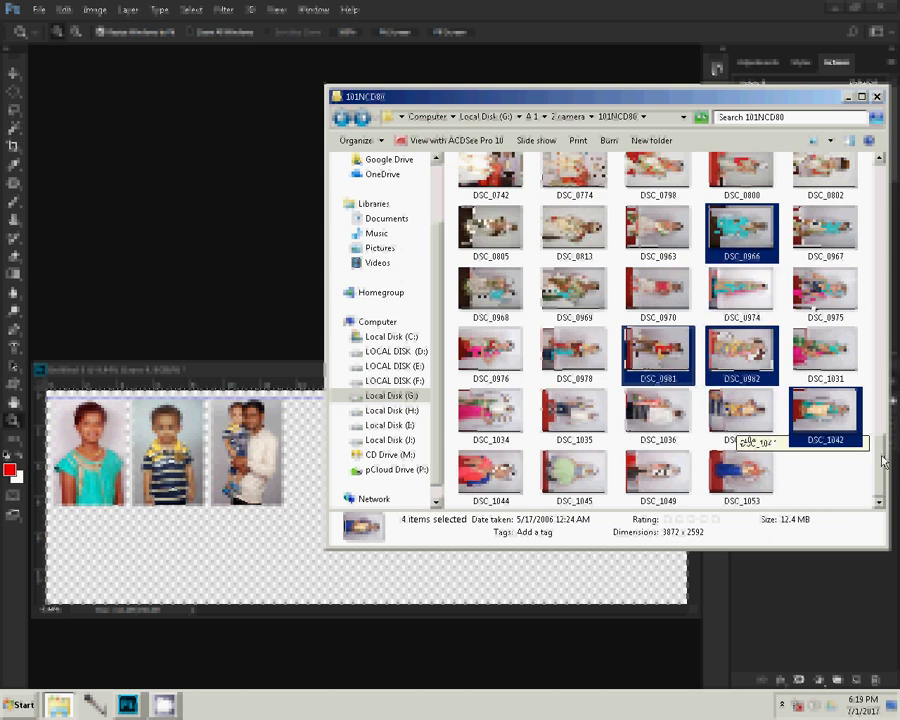
left_click(495, 478, "ctrl")
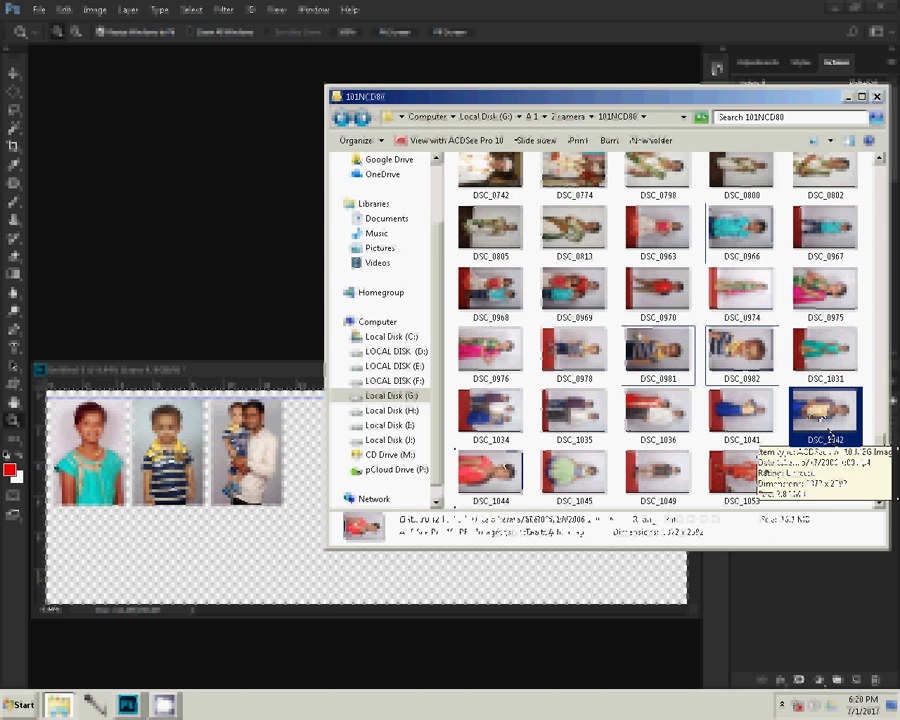
left_click(830, 433)
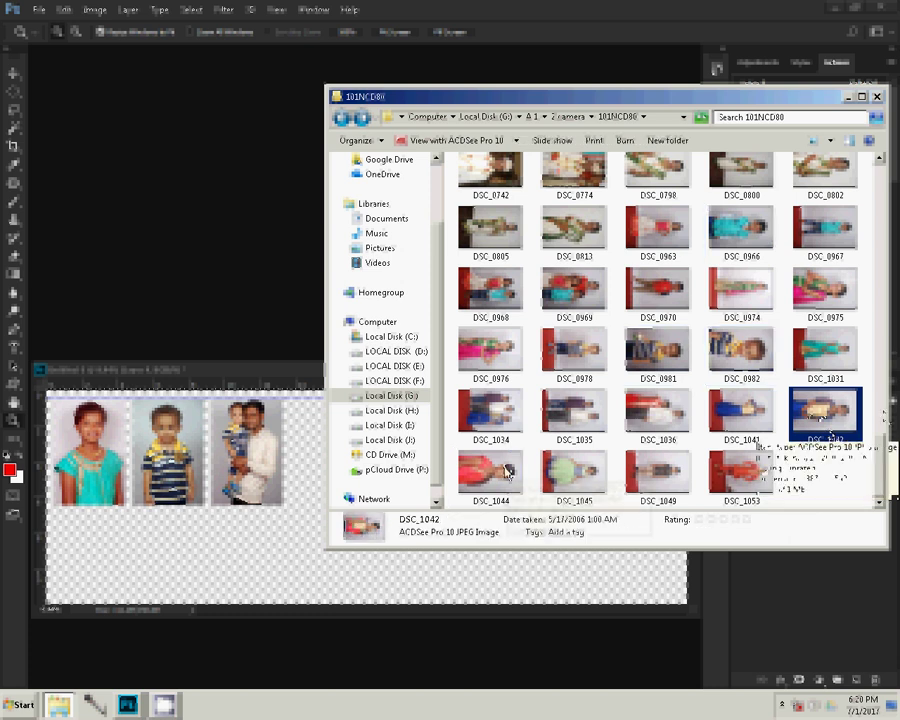
Select DSC_1044, DSC_1045, DSC_1049 and DSC_1053 as the next portrait photos
scroll(880, 460, "up", 1)
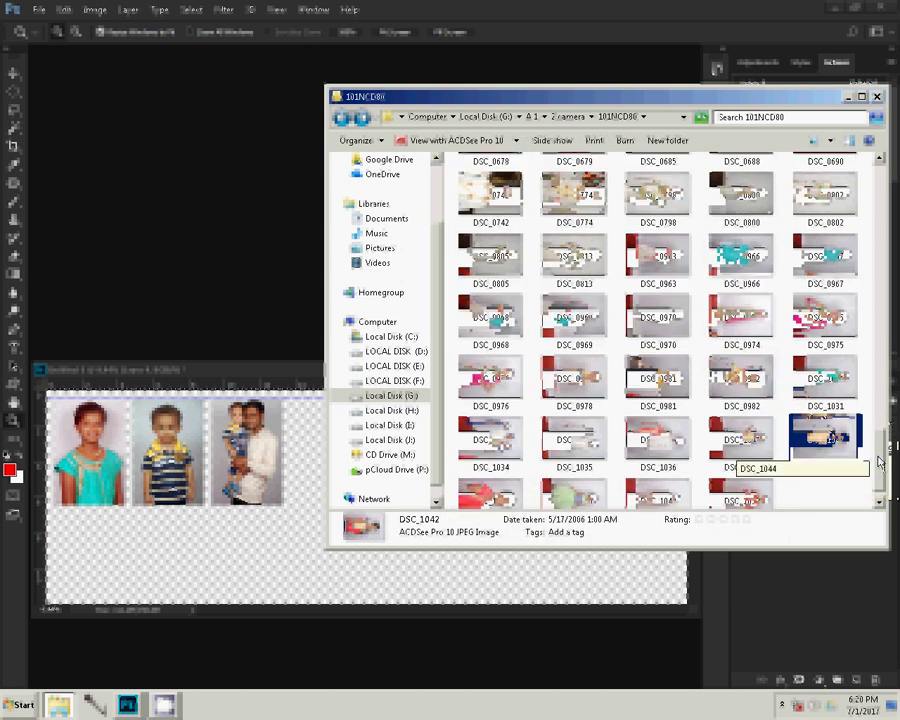
scroll(880, 455, "up", 3)
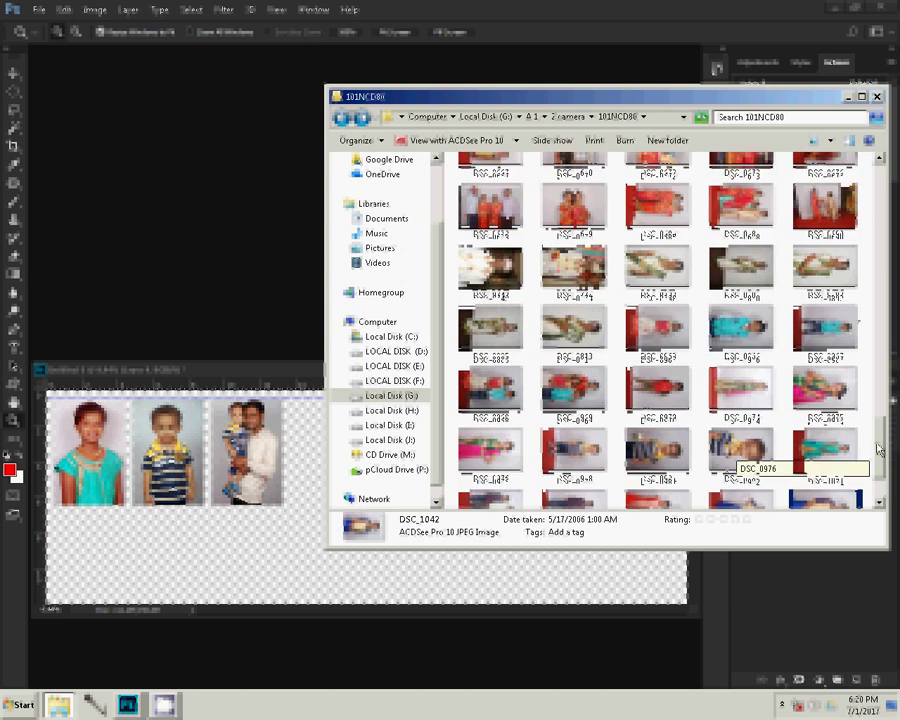
left_click(738, 352)
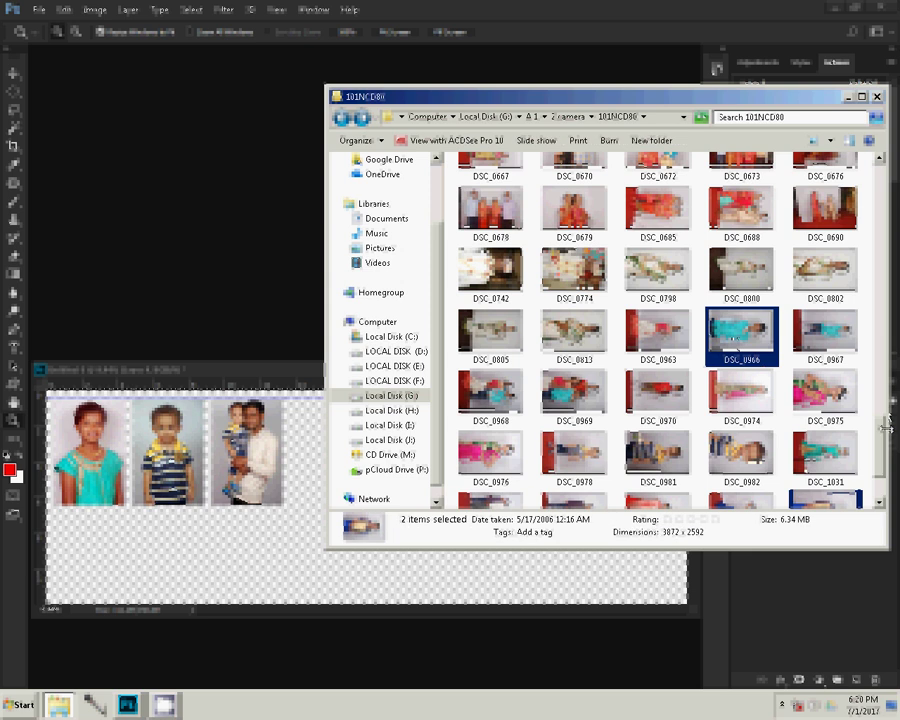
scroll(845, 321, "down", 2)
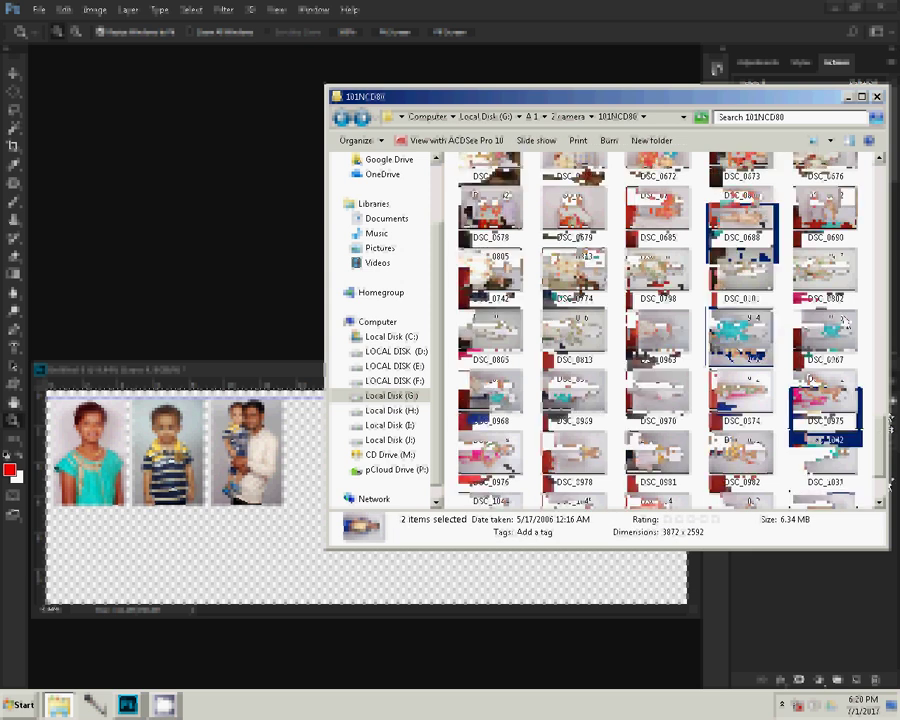
key("shift+Left")
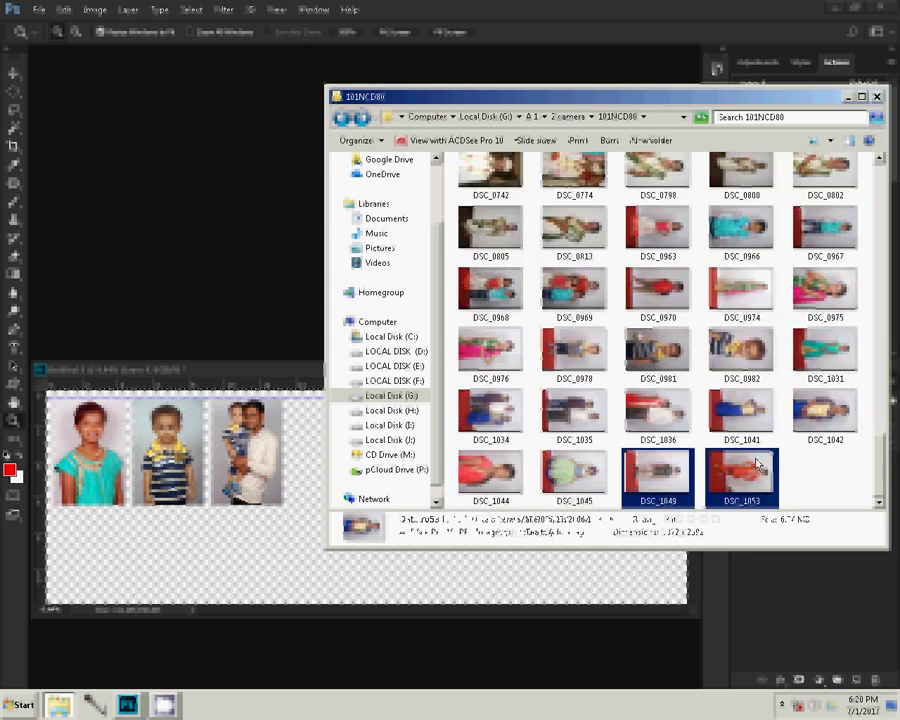
key("shift+Left")
key("shift+Left")
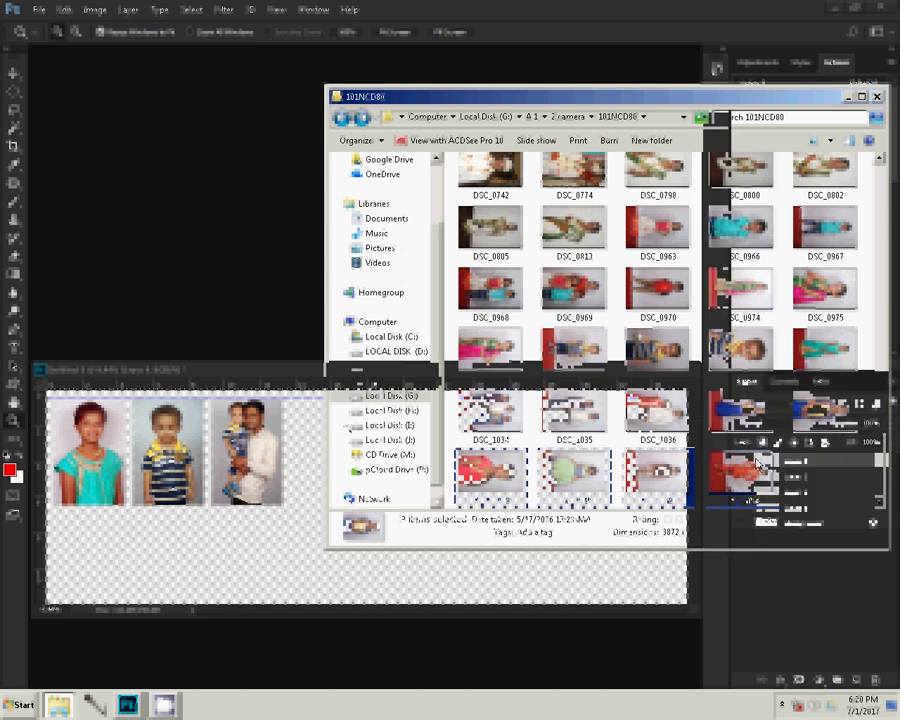
left_click(58, 704)
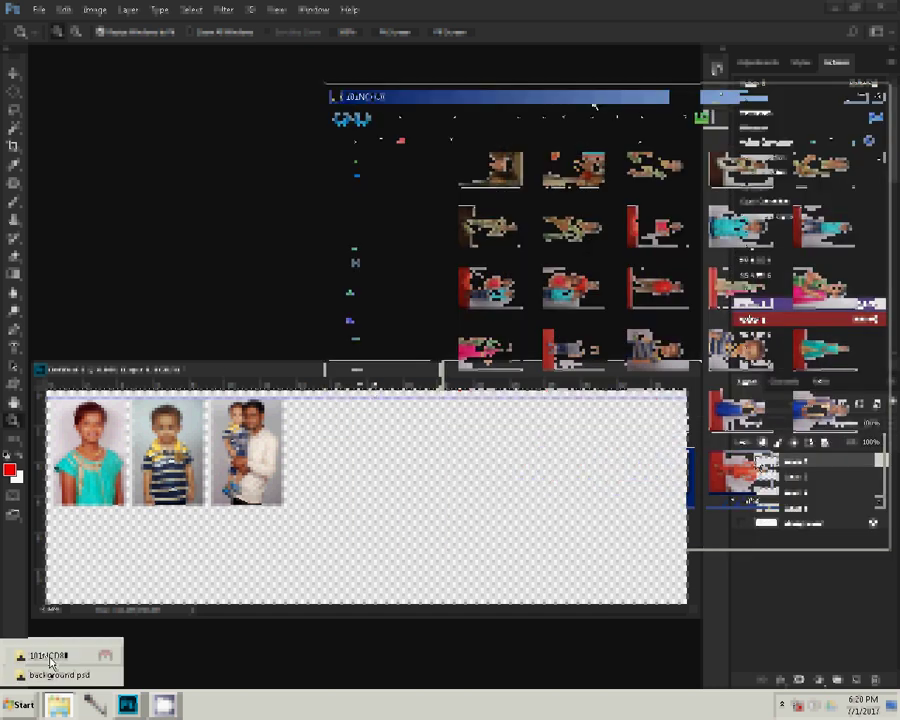
left_click(50, 658)
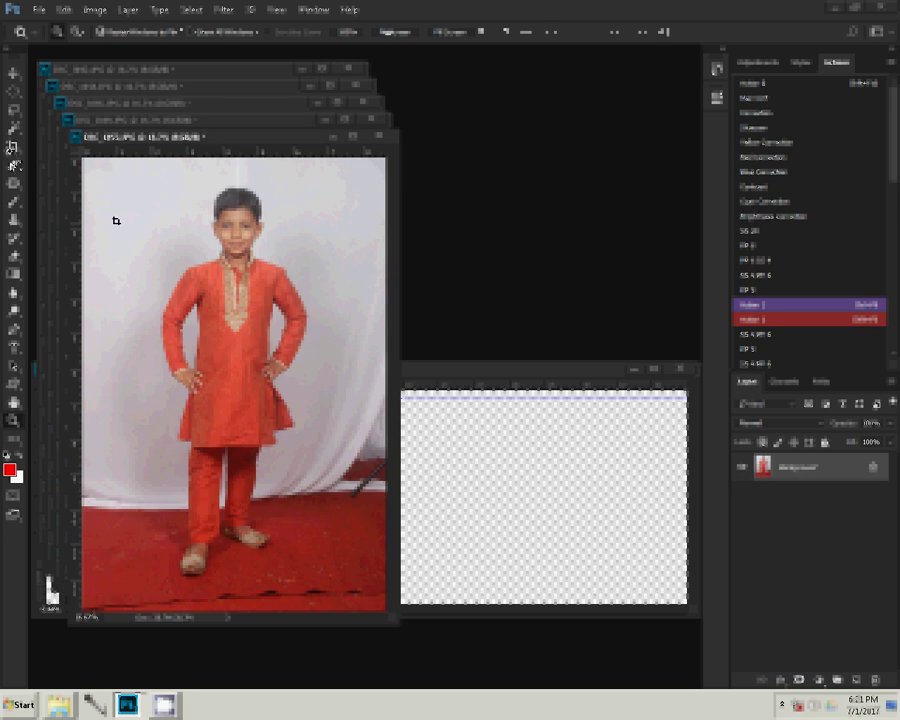
Frame the crop around the boy in the red kurta for the fourth slot
left_click_drag(392, 468, 436, 598)
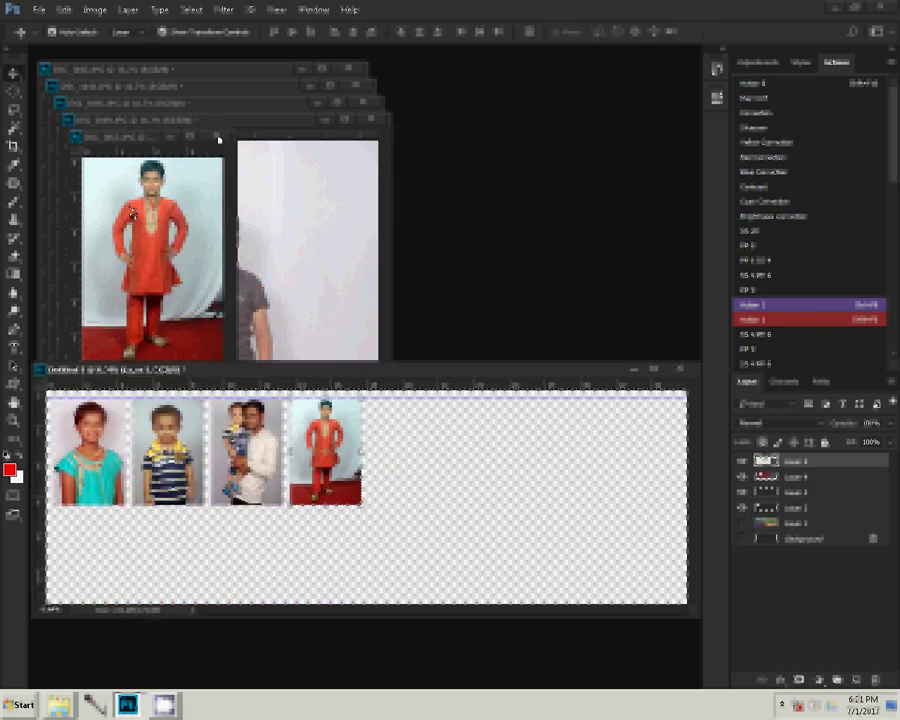
Crop the dark-shirted boy, place him fifth in the strip, and close DSC_1049 unsaved
left_click(451, 267)
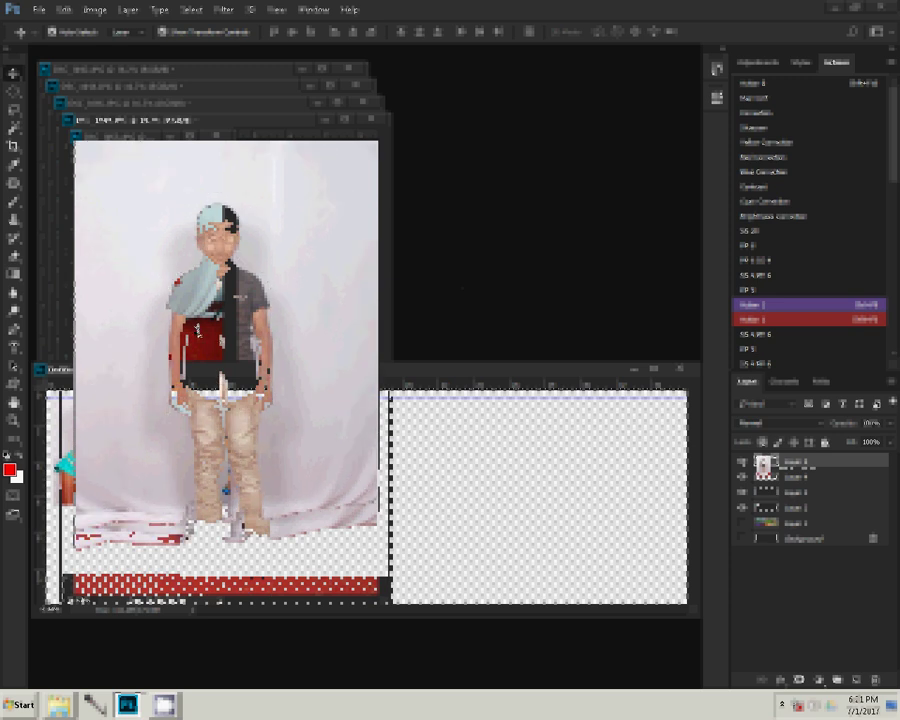
left_click(12, 146)
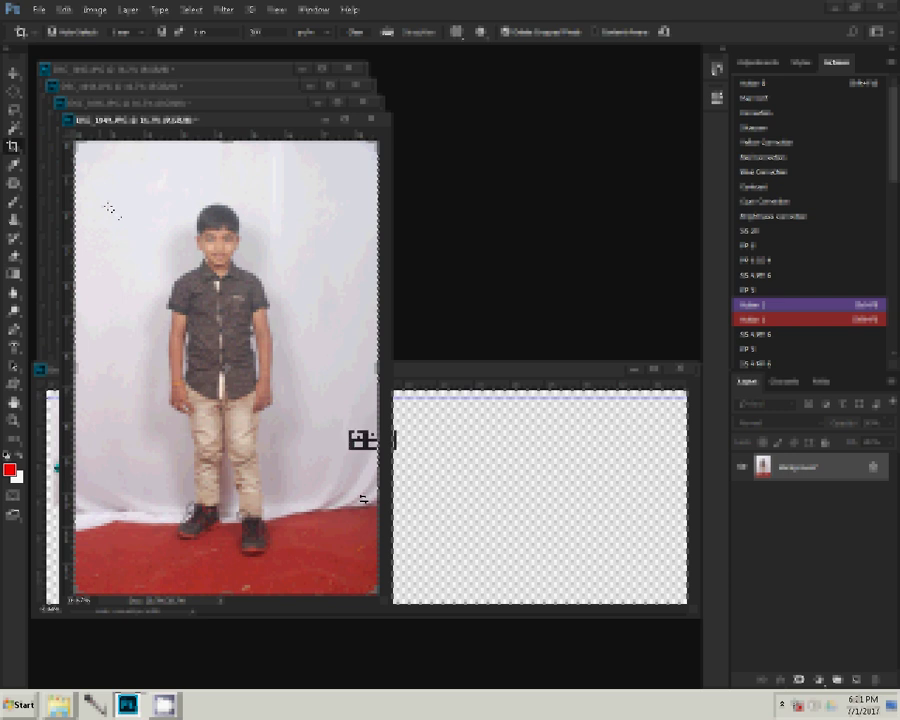
mouse_move(360, 496)
left_mouse_down()
mouse_move(408, 570)
mouse_move(396, 575)
left_mouse_up()
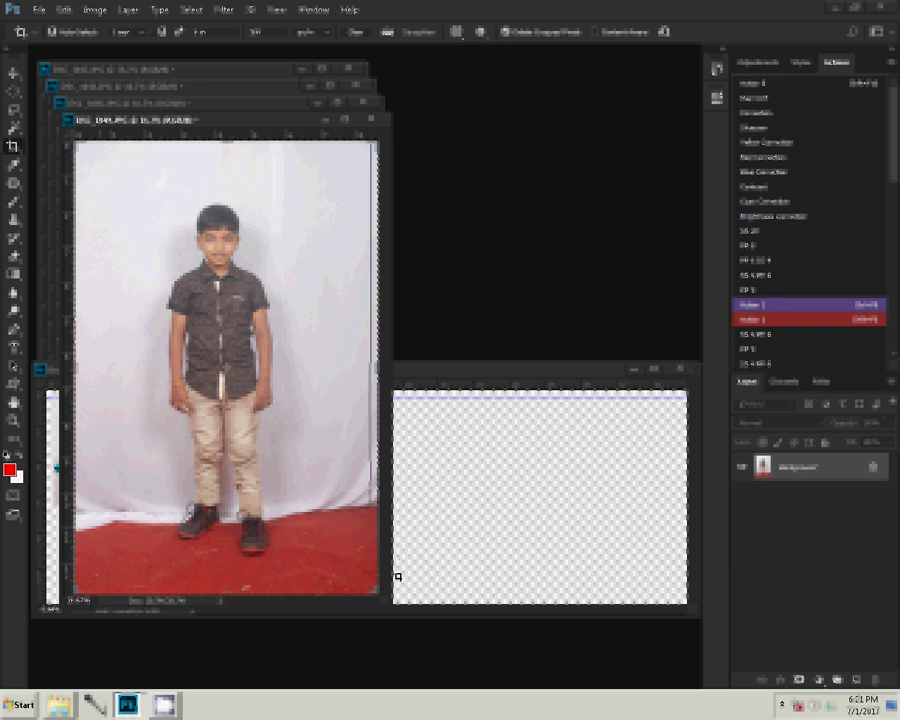
left_click_drag(240, 318, 238, 311)
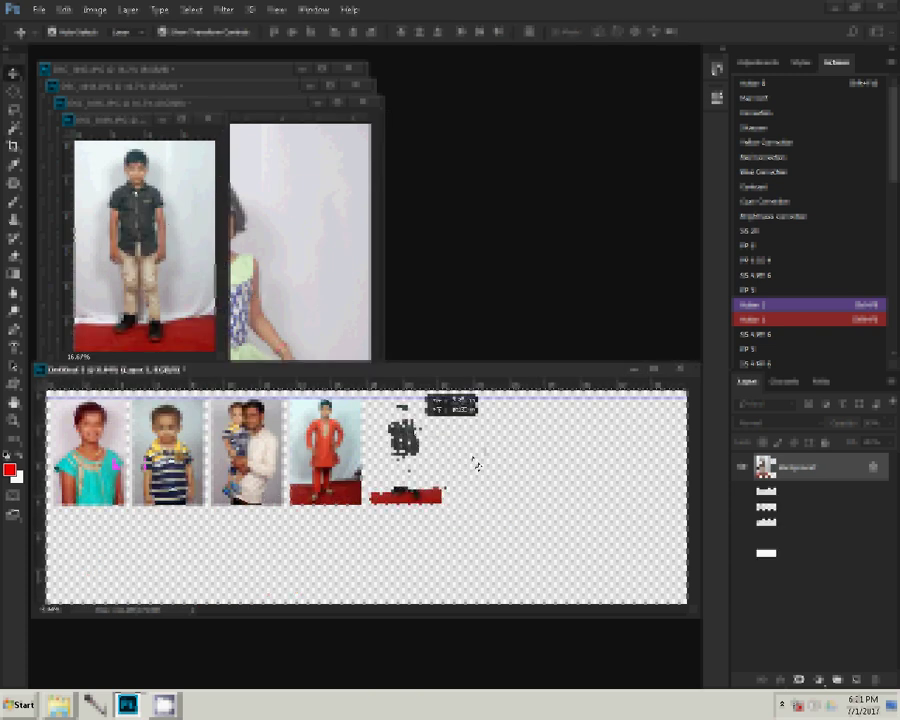
mouse_move(477, 465)
left_mouse_down()
mouse_move(420, 430)
mouse_move(434, 431)
left_mouse_up()
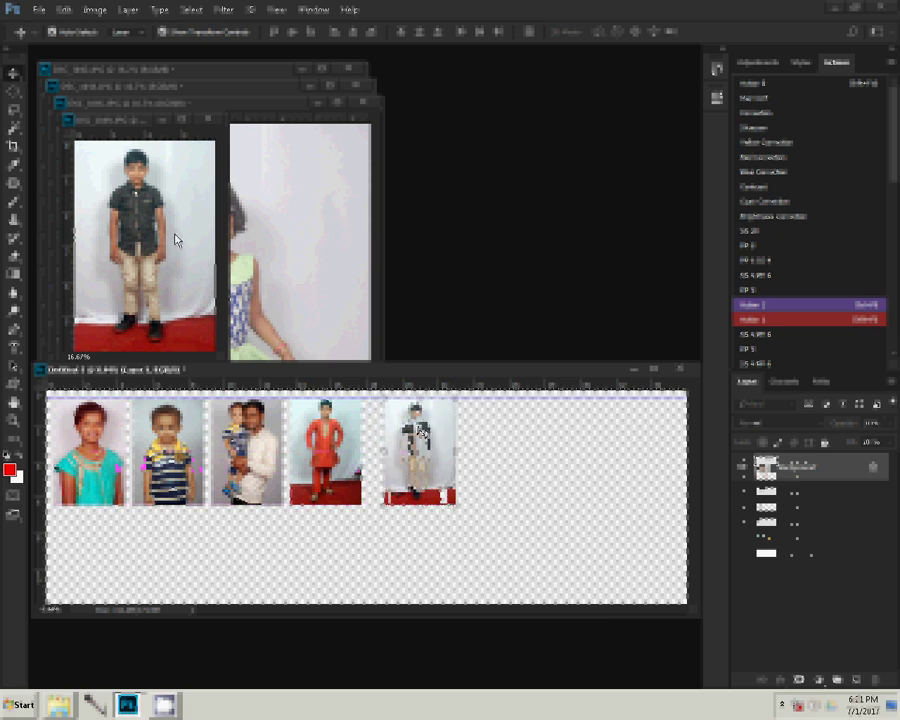
left_click(207, 119)
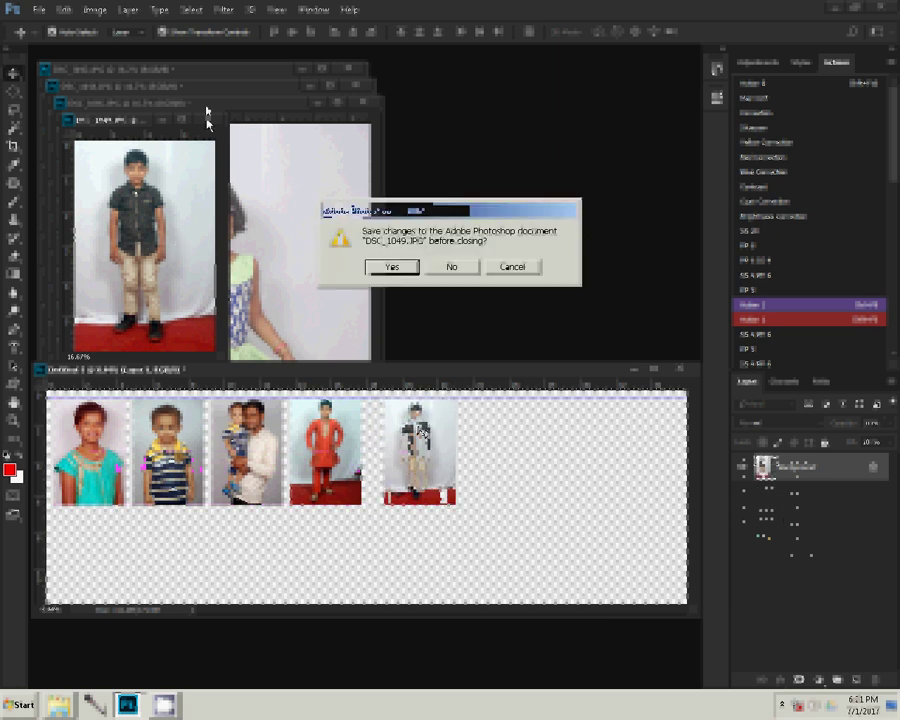
left_click(452, 266)
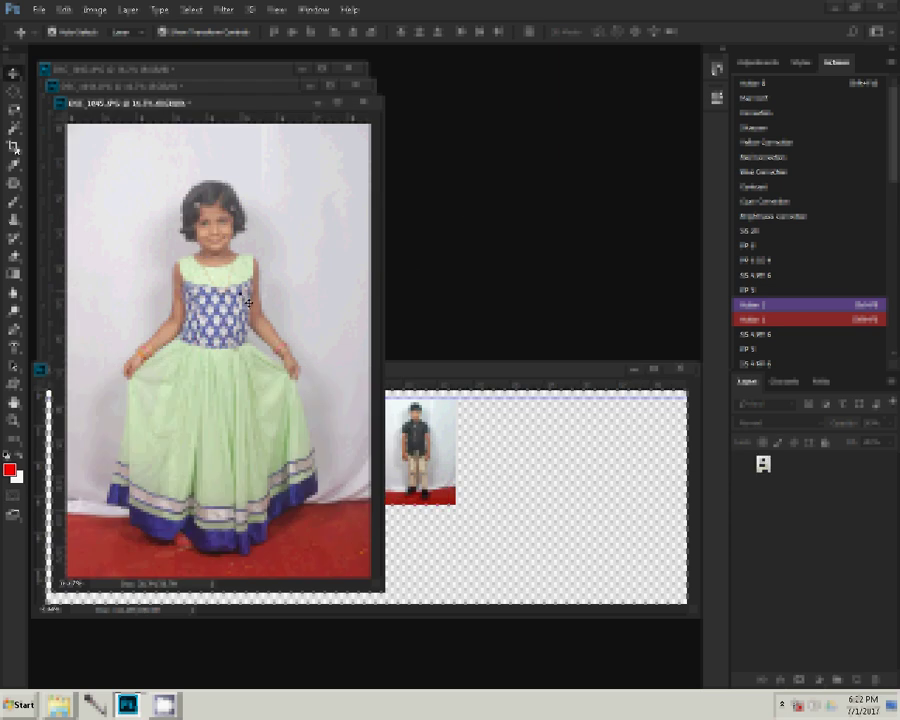
Crop the green-dress girl, place her sixth in the strip, and close DSC_1045 unsaved
left_click_drag(343, 487, 268, 388)
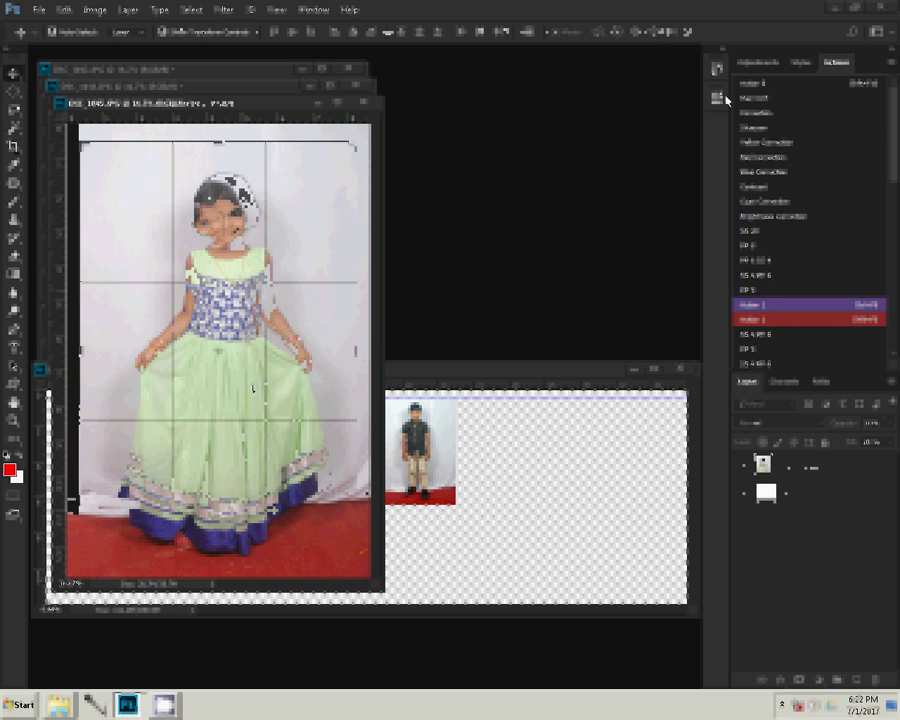
key("Return")
key("c")
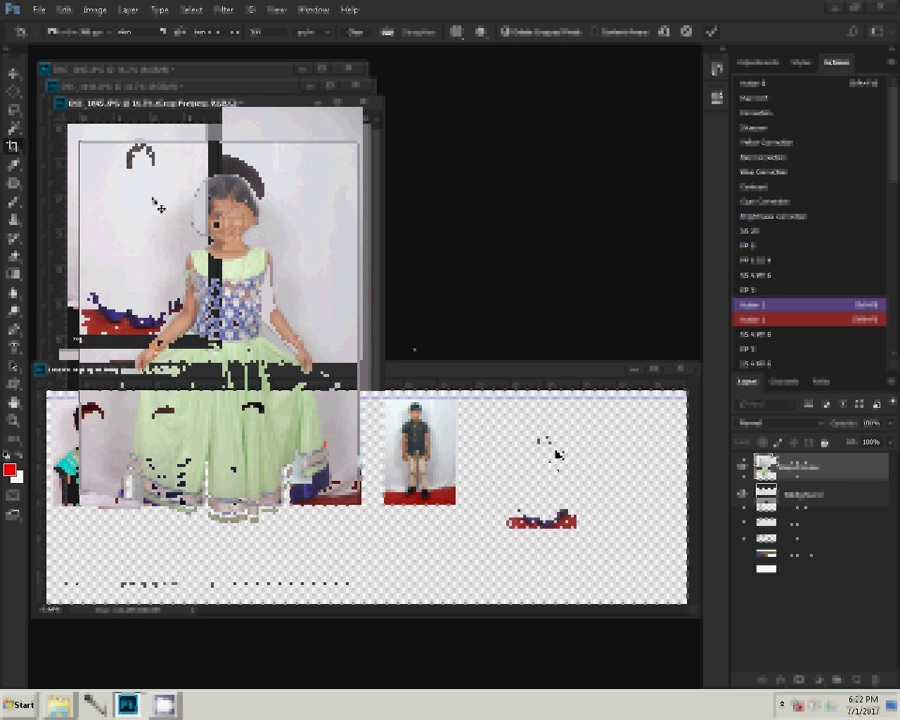
left_click_drag(556, 451, 532, 424)
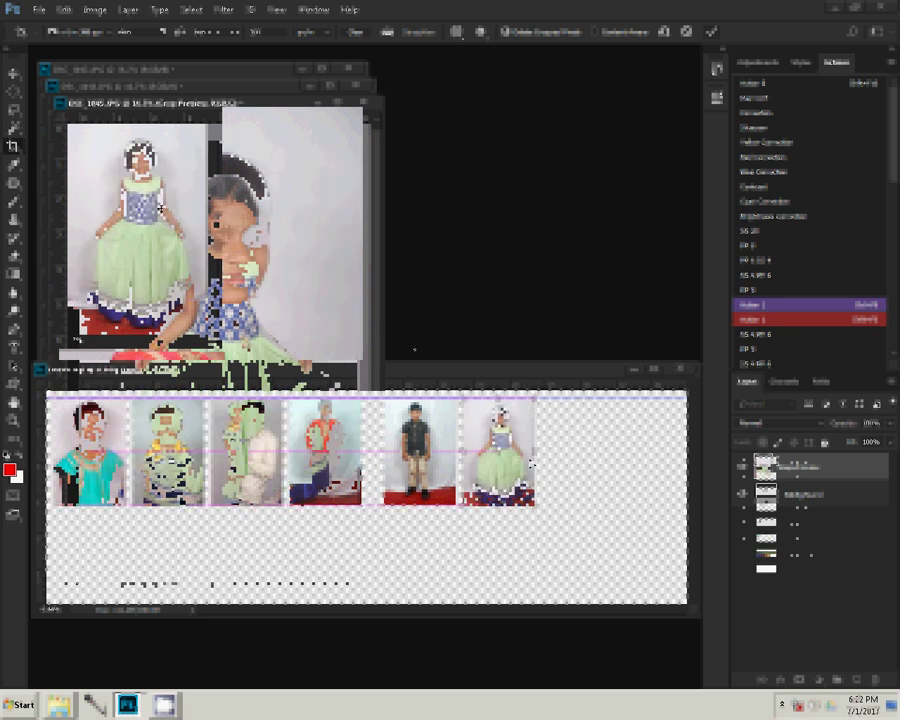
key("ctrl+w")
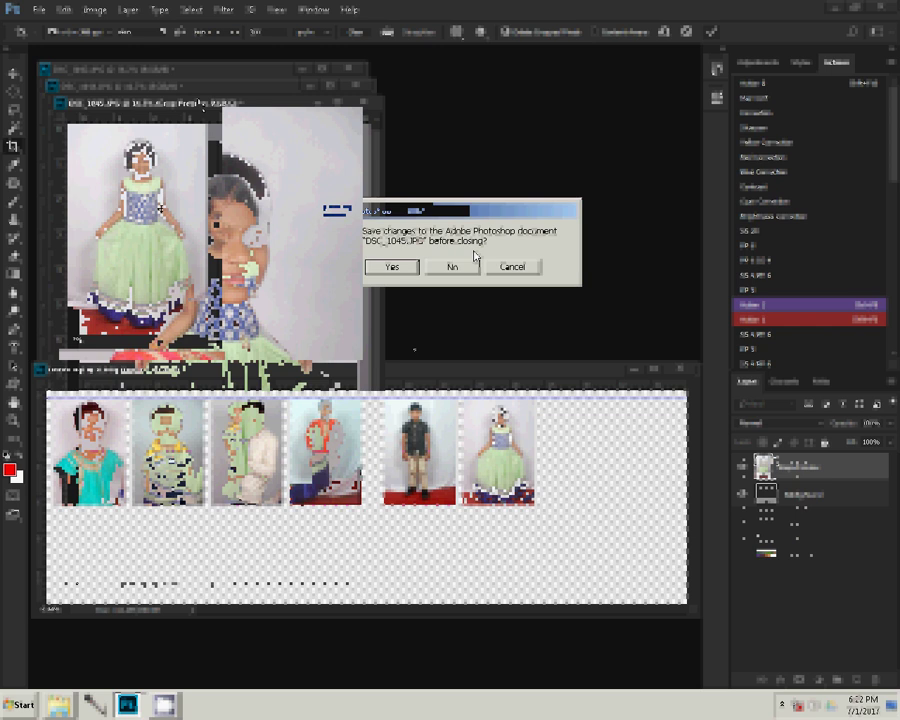
left_click(468, 266)
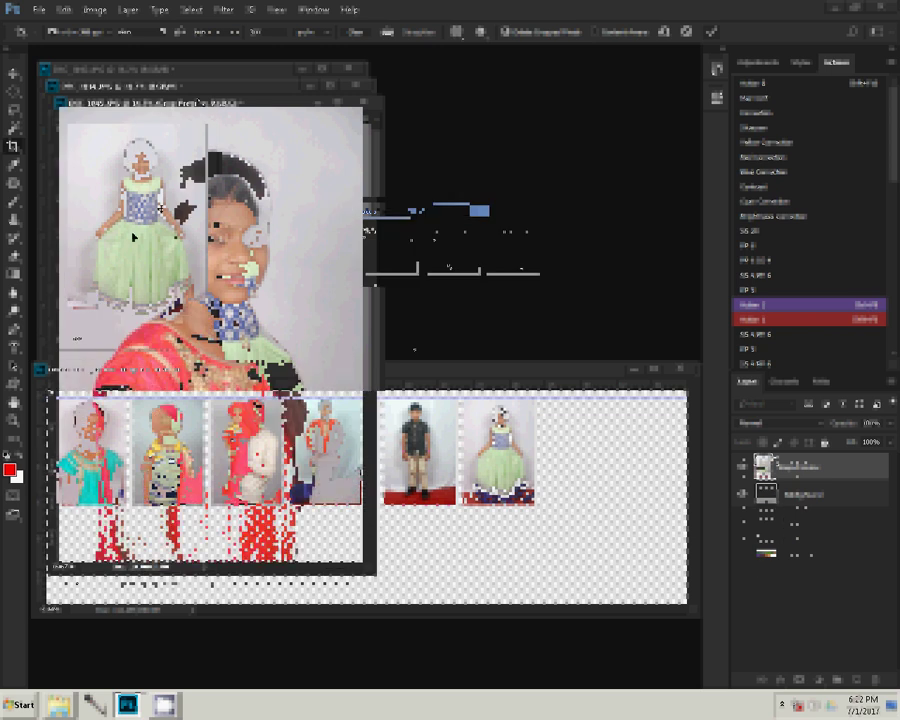
left_click_drag(344, 464, 425, 597)
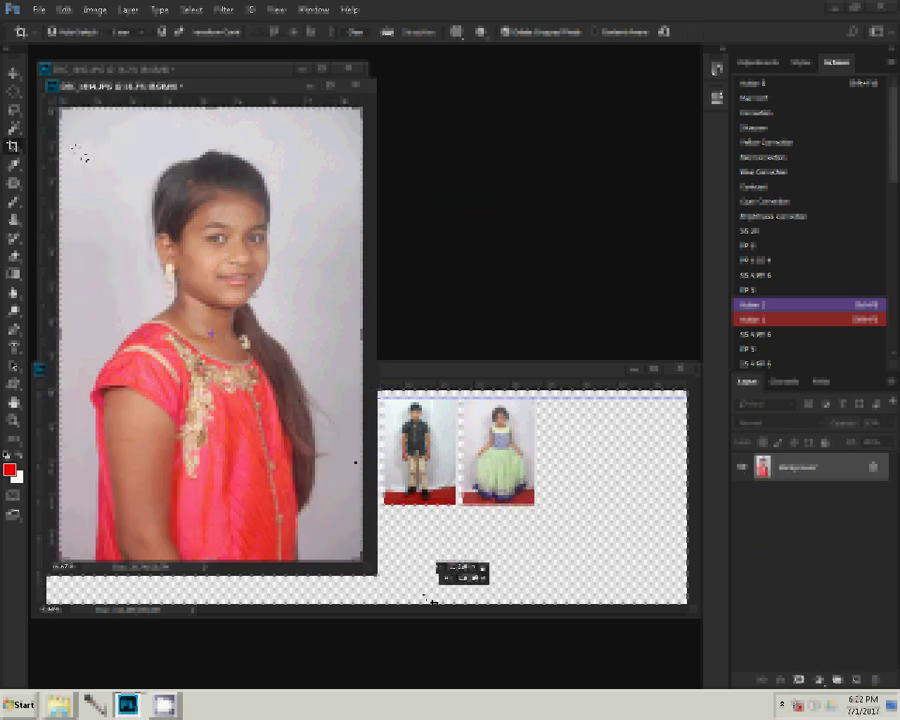
Crop the pink-top girl, place her seventh in the strip, and close her photo unsaved
left_click(75, 150)
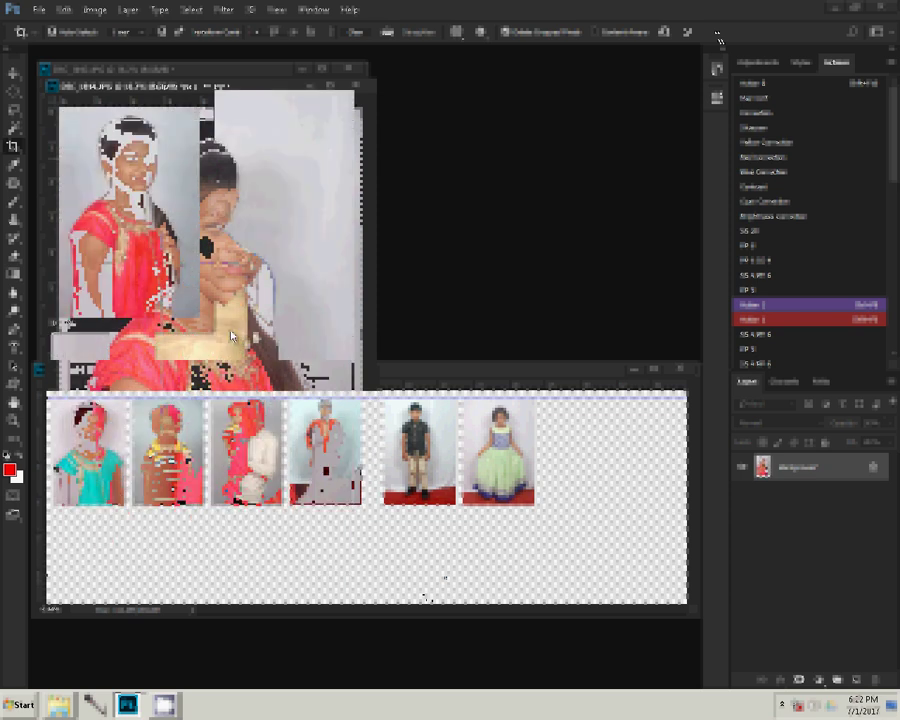
left_click(568, 467)
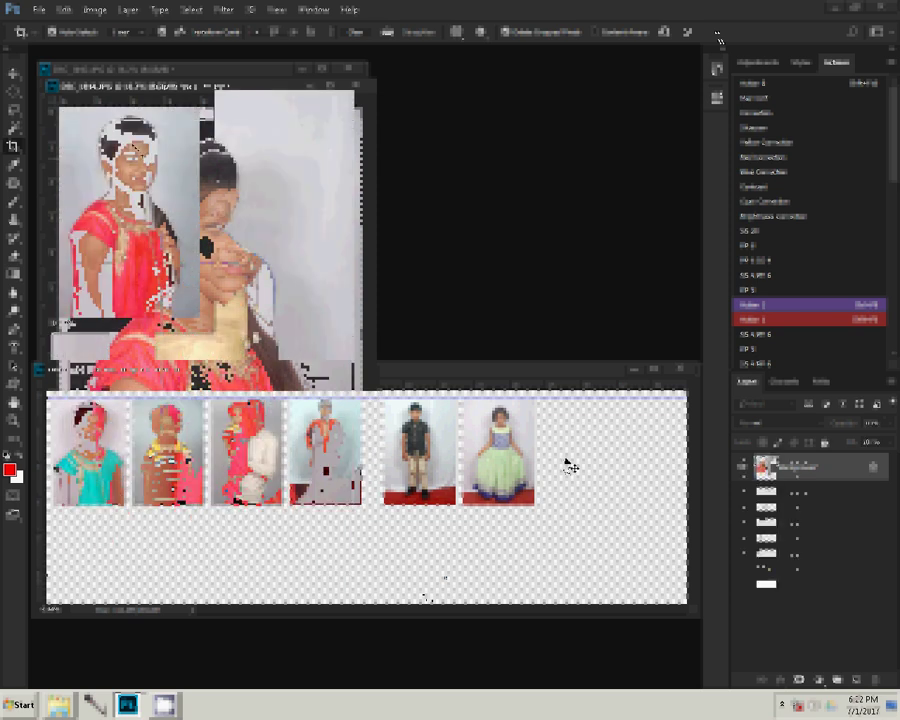
key("v")
left_click_drag(566, 454, 588, 402)
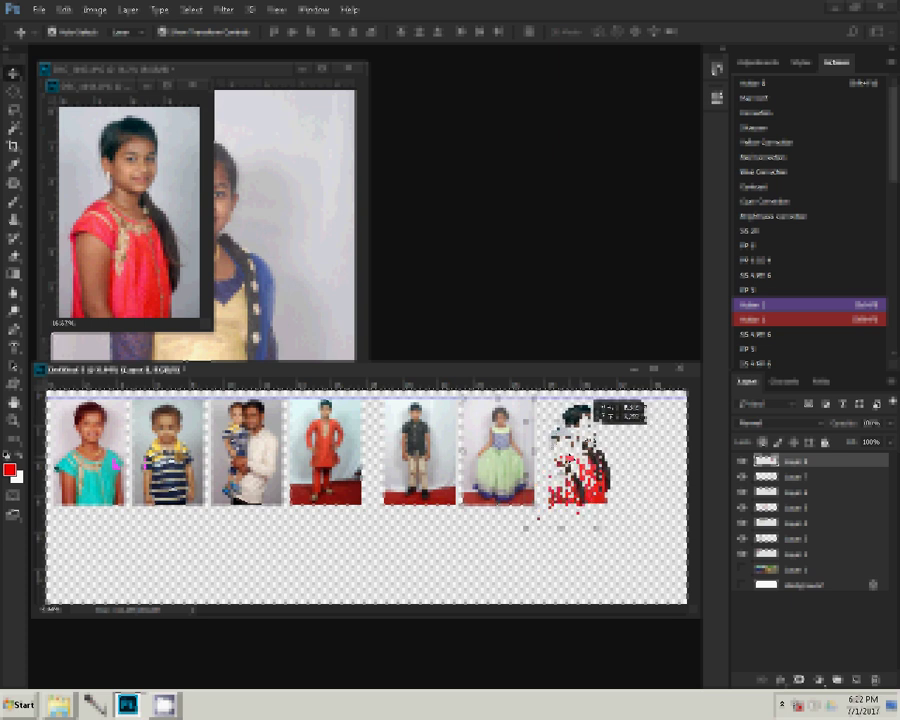
left_click(204, 84)
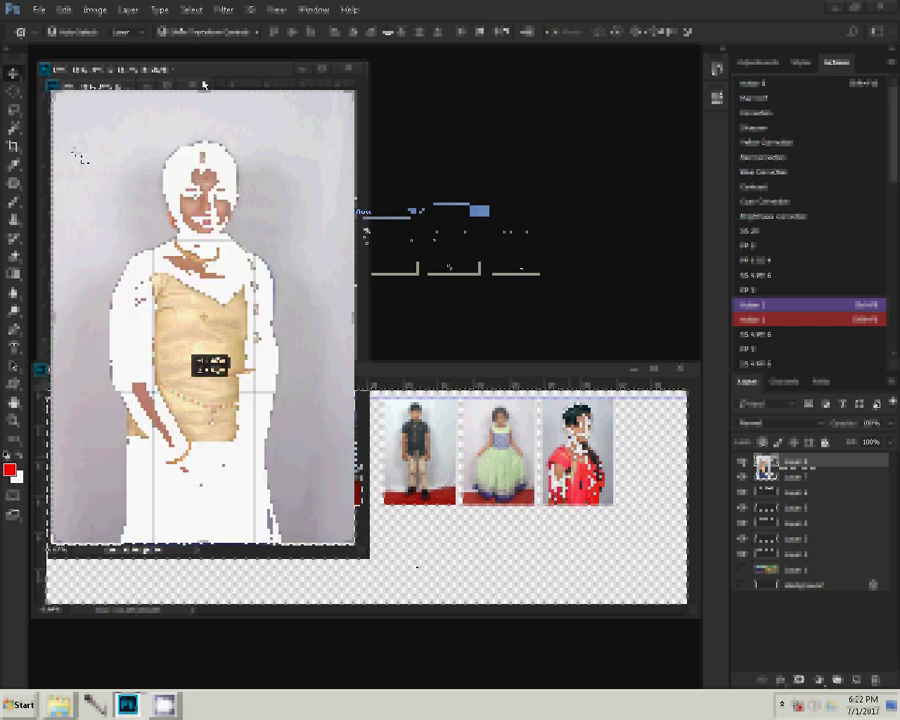
left_click(710, 35)
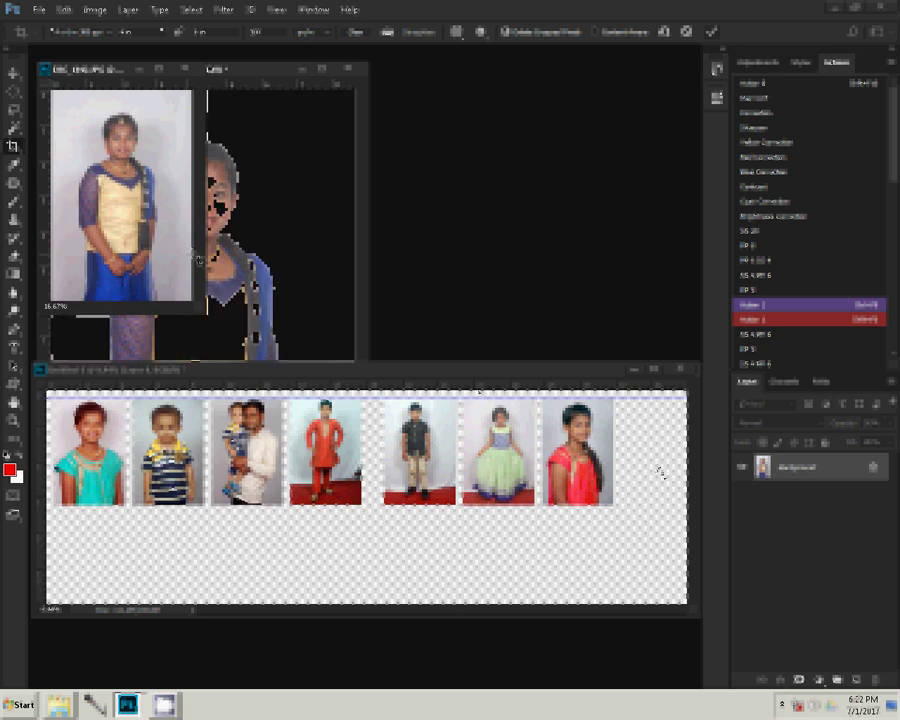
Position the gold-top, blue-skirt girl in the eighth slot and close DSC_1042 unsaved
left_click_drag(655, 465, 648, 444)
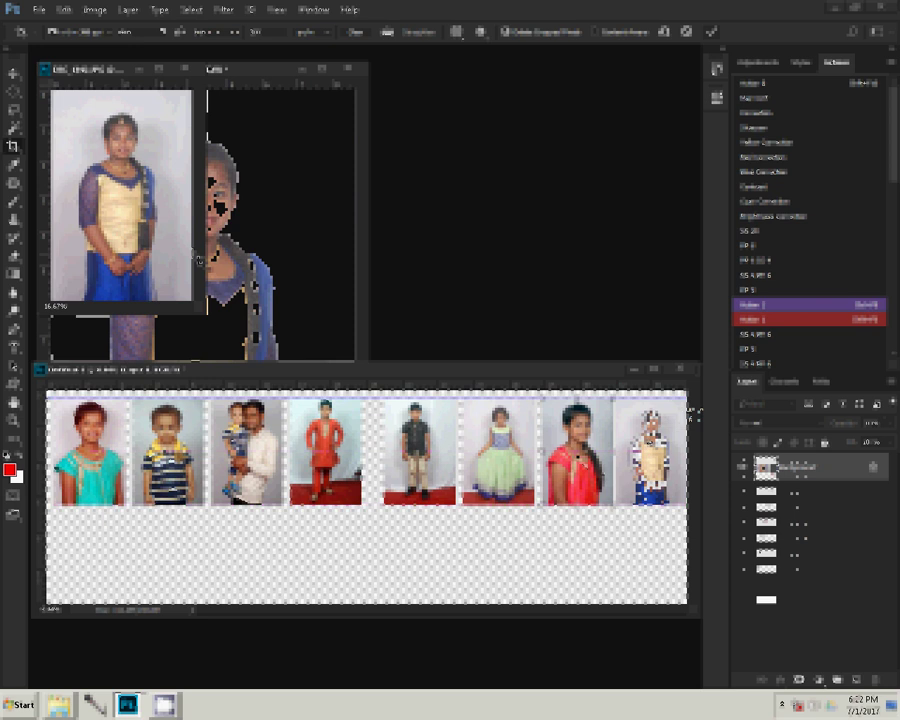
left_click_drag(647, 440, 648, 441)
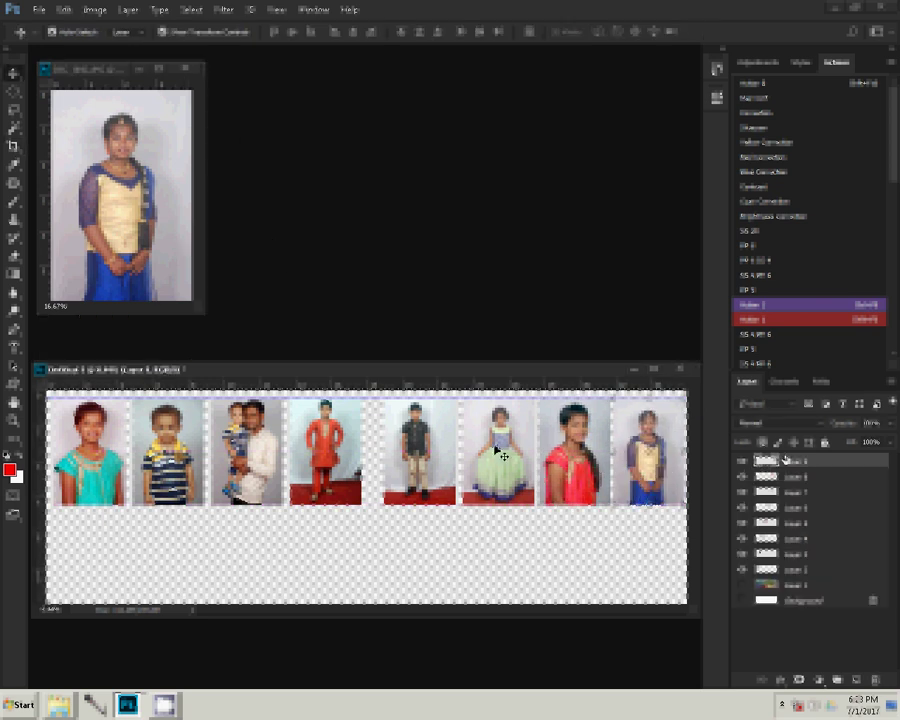
left_click(185, 67)
left_click(465, 268)
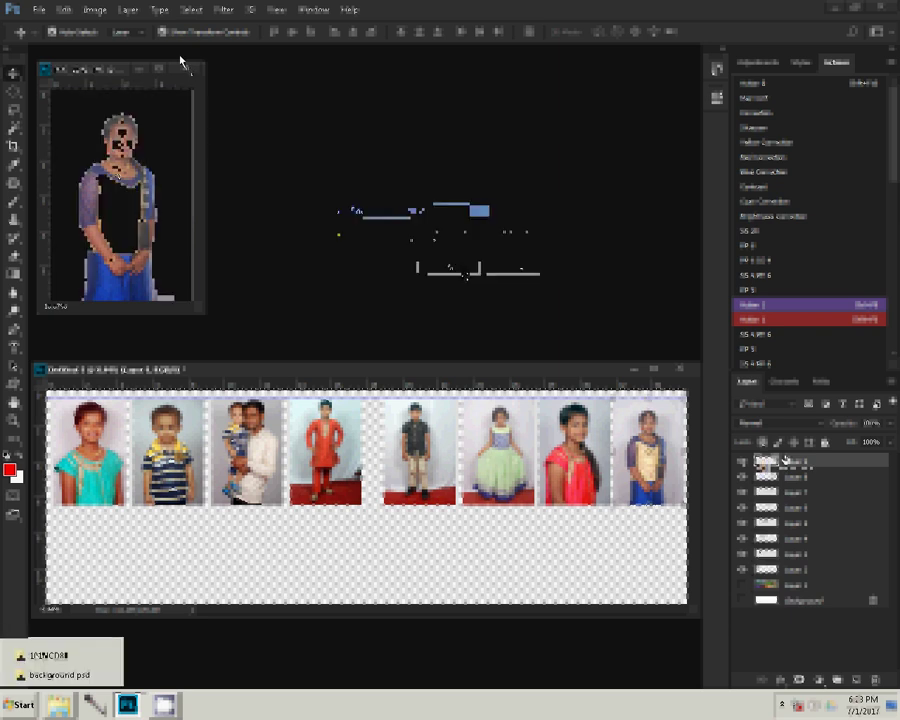
key("alt+Tab")
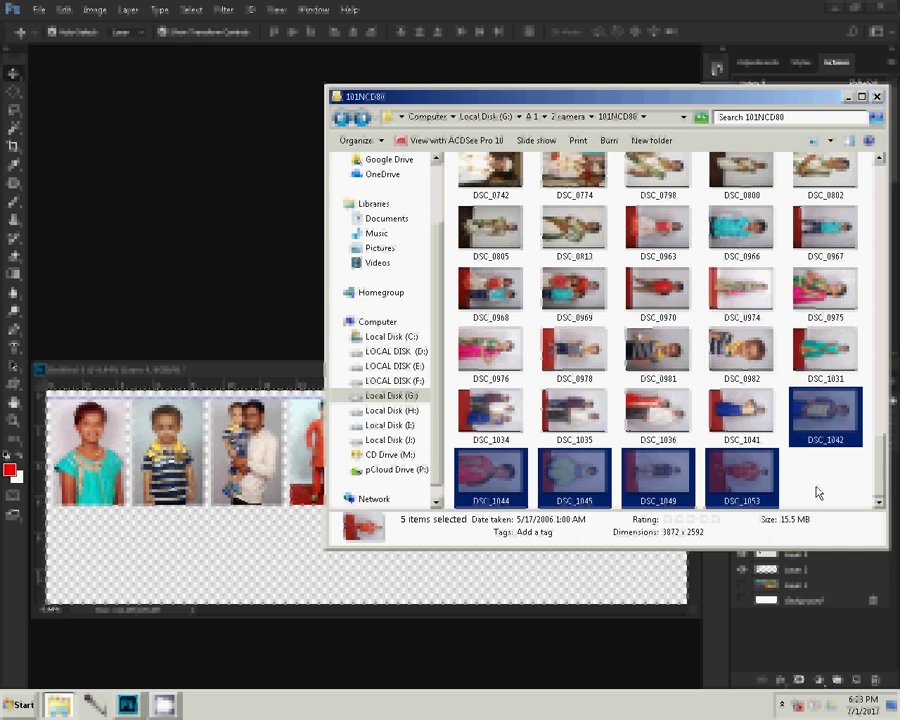
Check the used portraits in the Delete subfolder, then return to 101NCD80
key("Home")
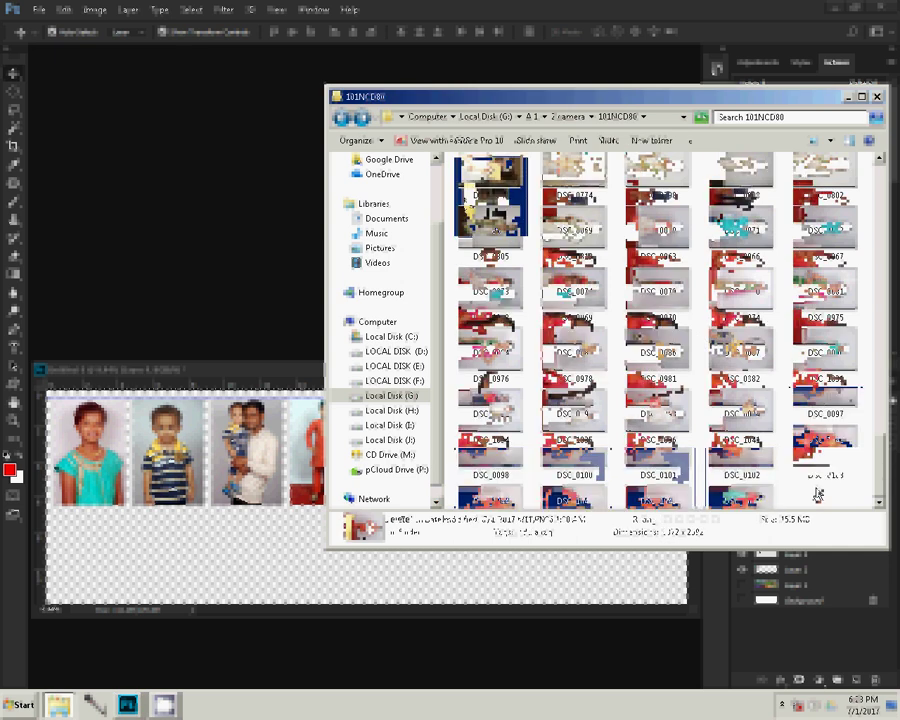
double_click(469, 215)
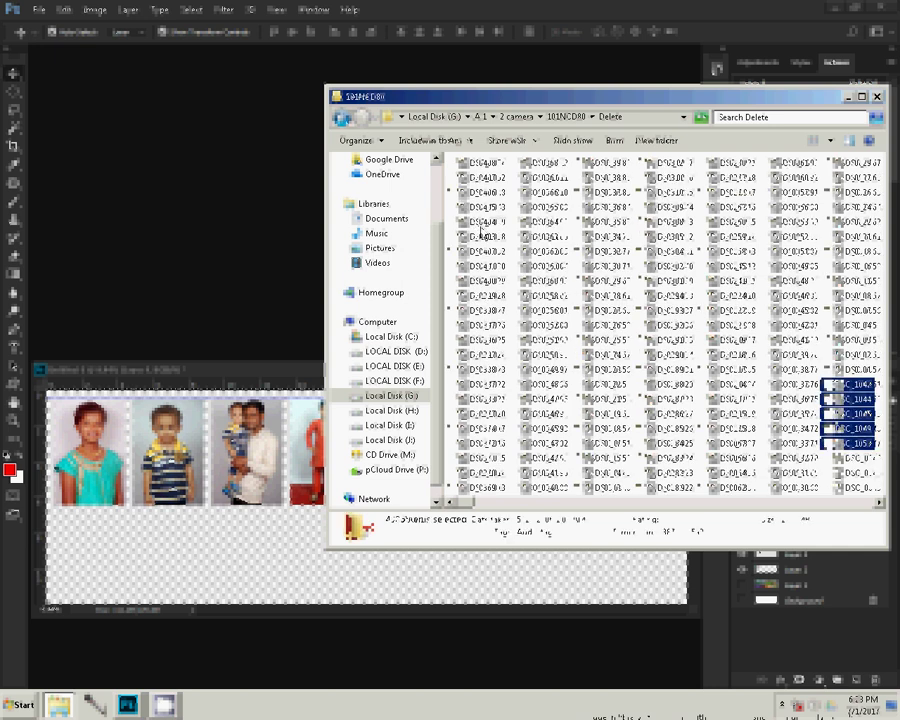
key("BackSpace")
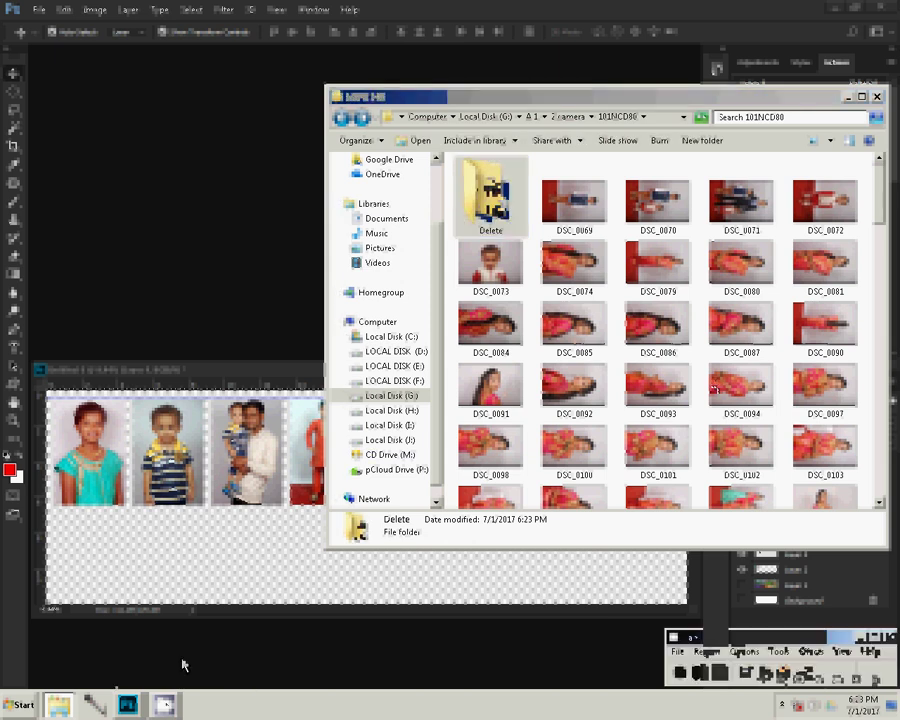
mouse_move(59, 704)
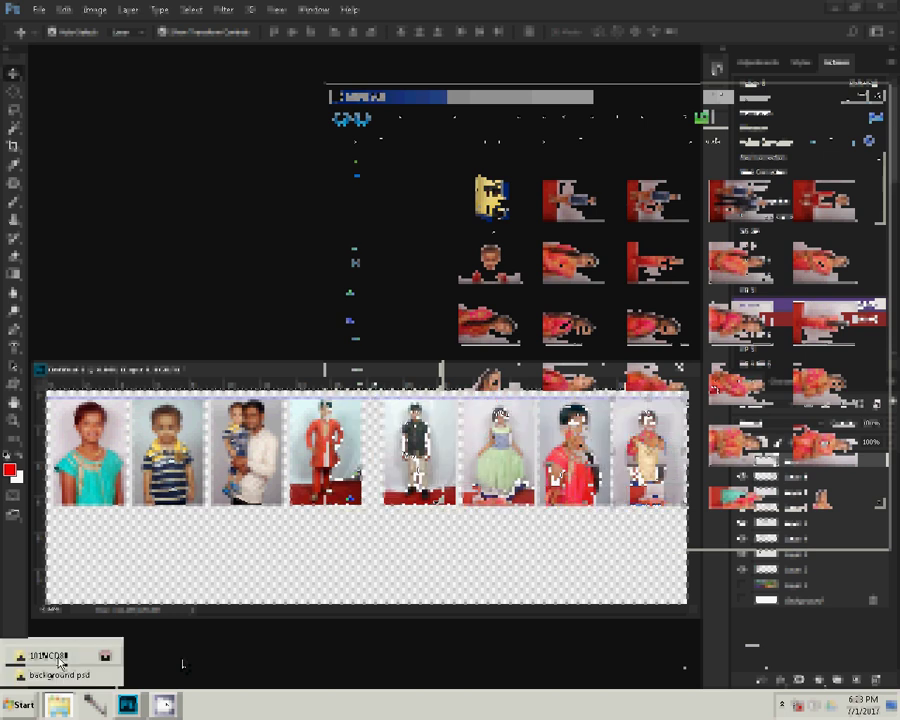
Select group photos including DSC_0672, DSC_0673 and DSC_0679 and open them in Photoshop
left_click(58, 659)
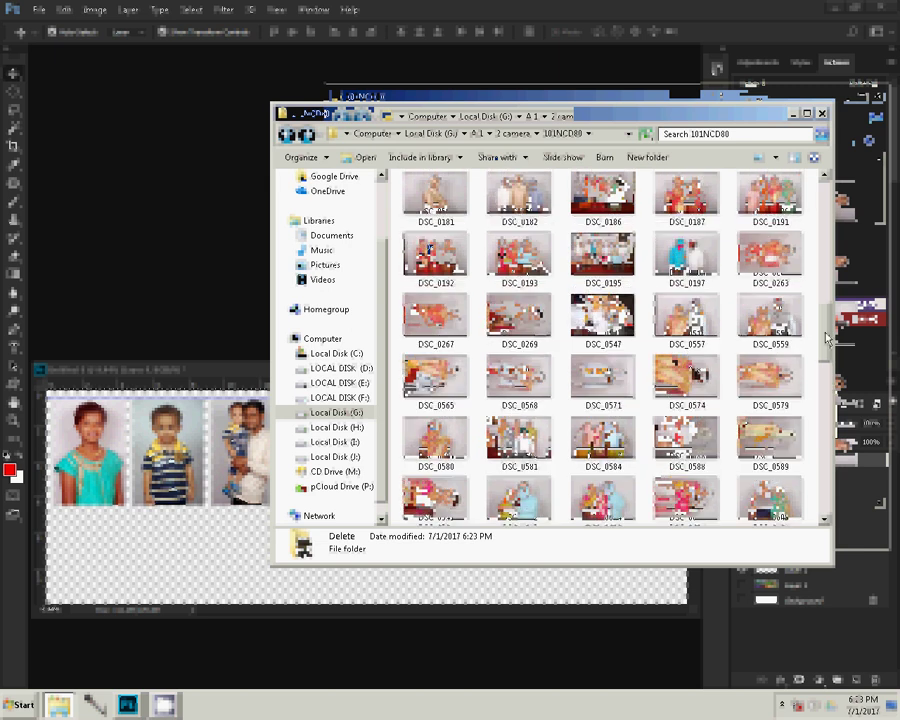
left_click_drag(828, 340, 833, 487)
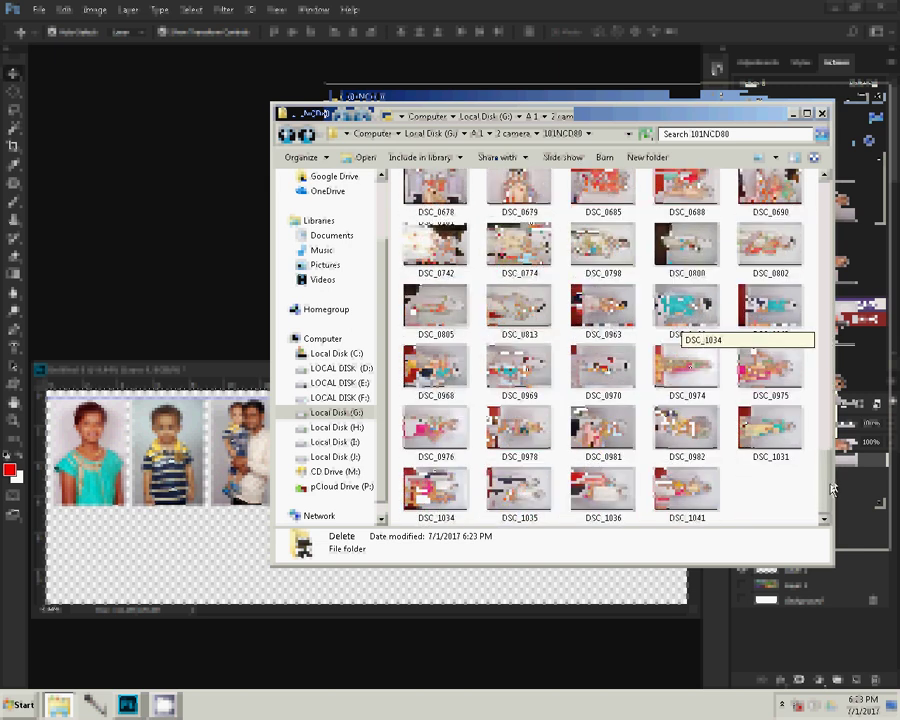
scroll(833, 487, "up", 1)
scroll(833, 488, "up", 1)
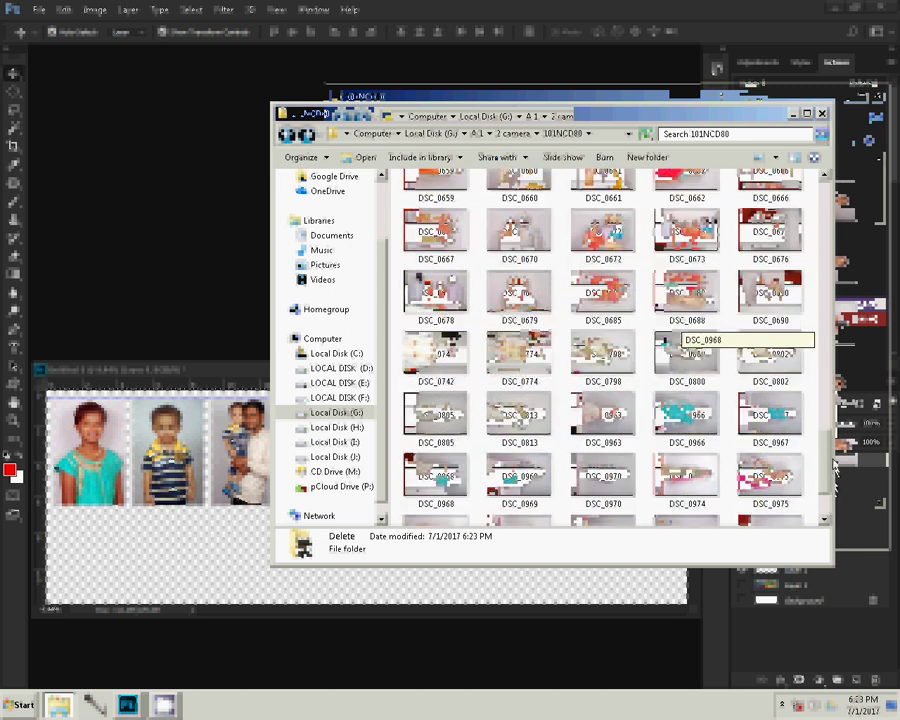
scroll(830, 462, "up", 1)
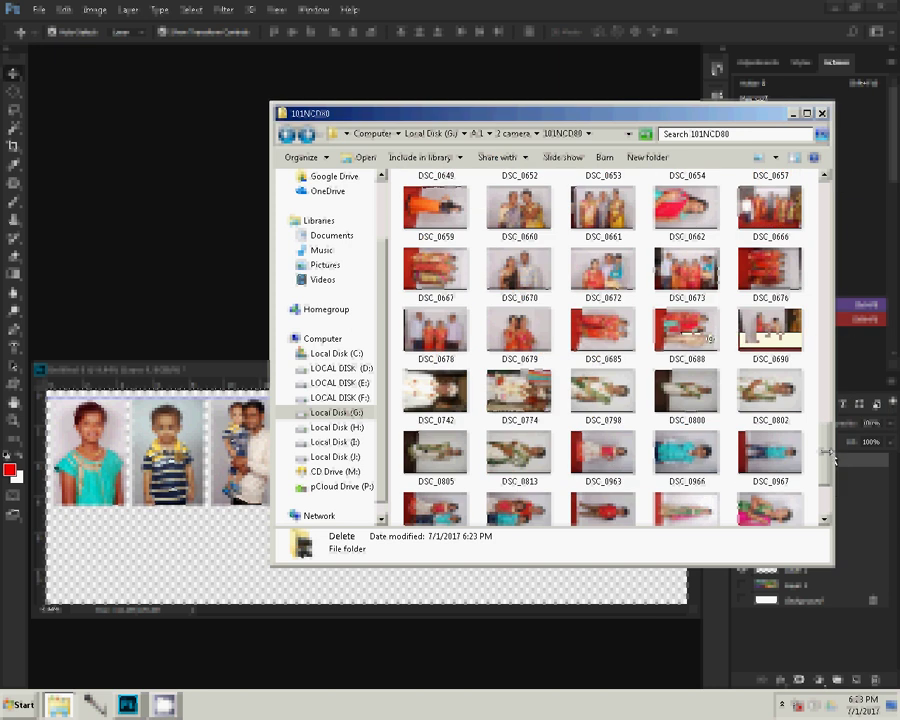
left_click(515, 360)
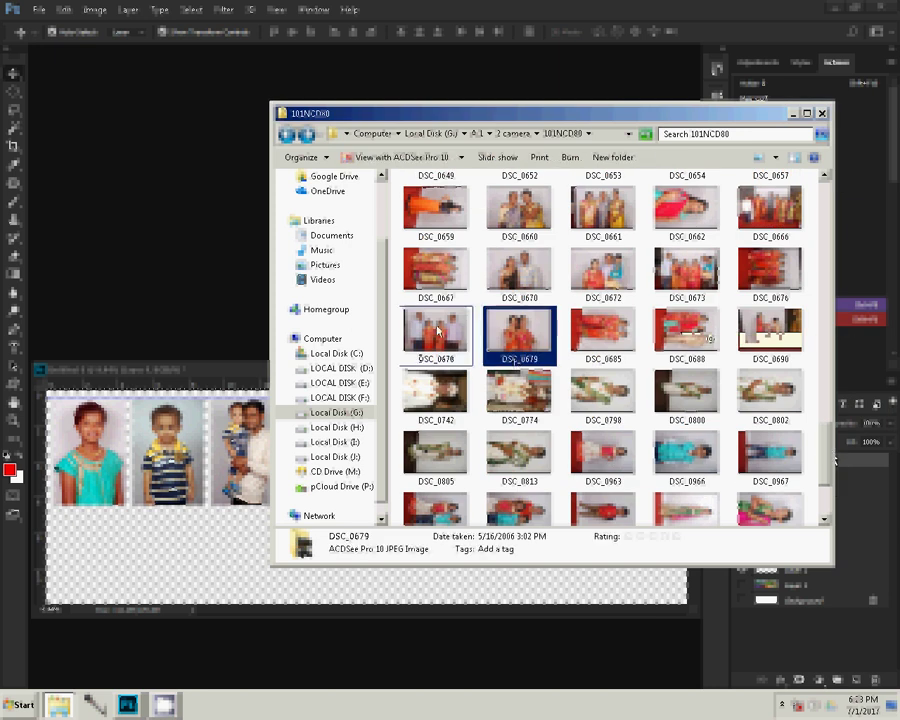
left_click(686, 268, "ctrl")
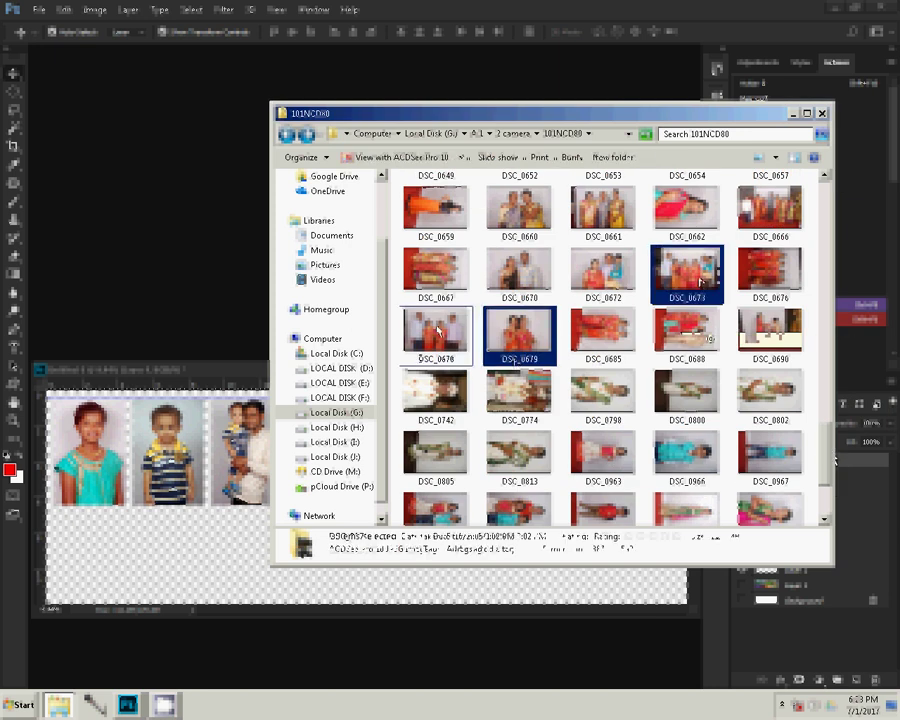
left_click(603, 268, "ctrl")
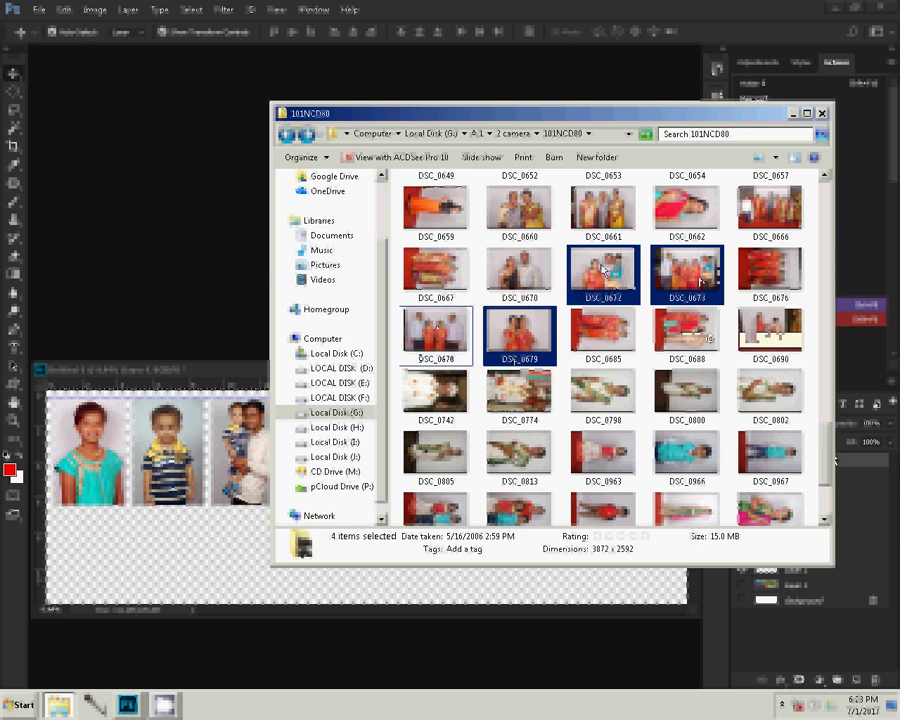
left_click(165, 233)
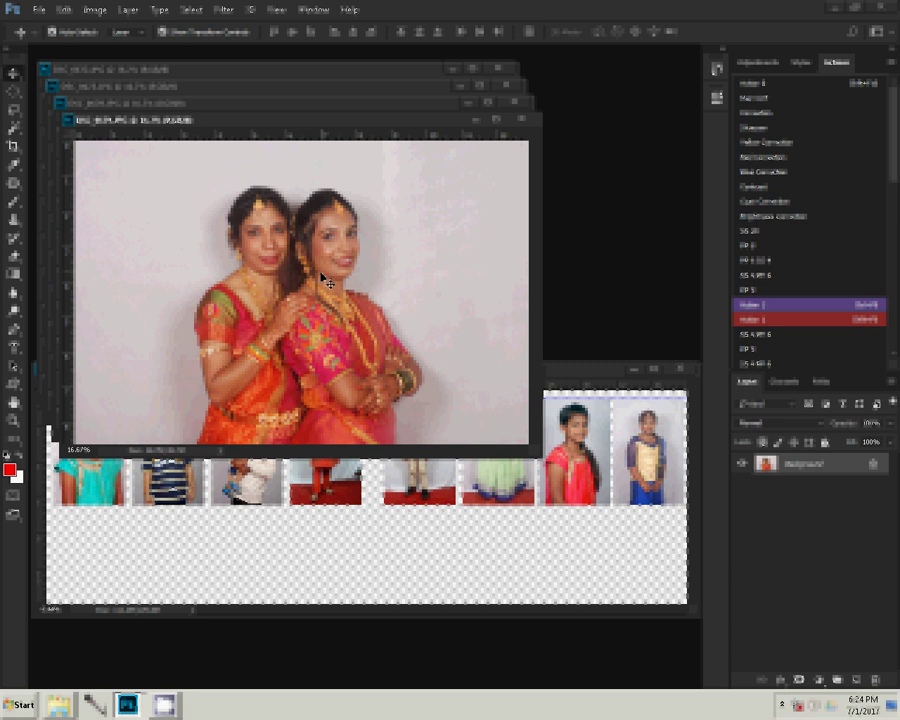
Dismiss the move error, close the finished source photo, and apply the group photo's new image size
left_click(518, 352)
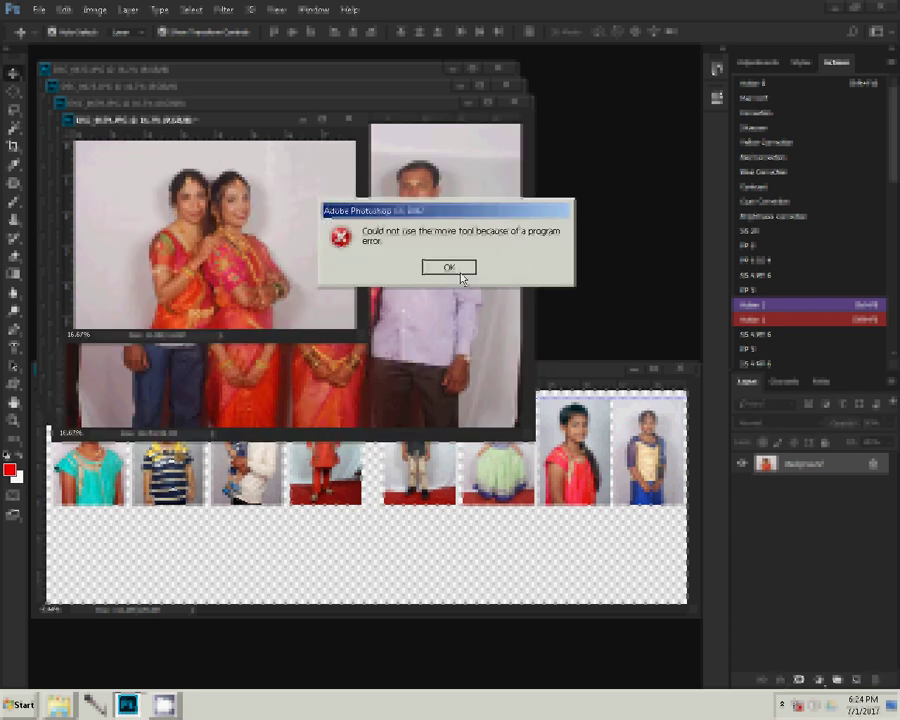
left_click(461, 272)
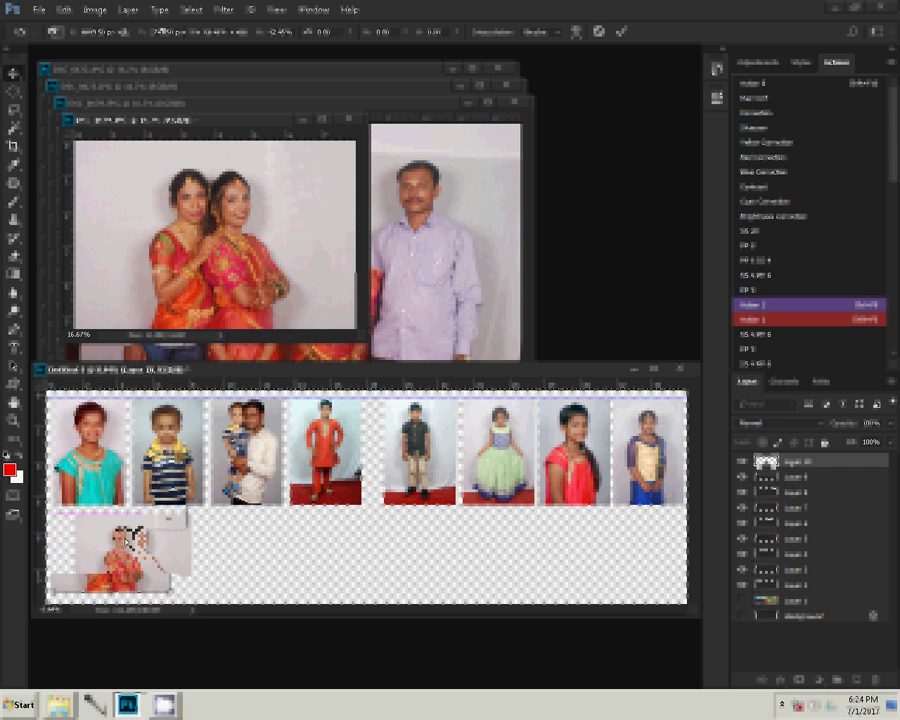
left_click(348, 120)
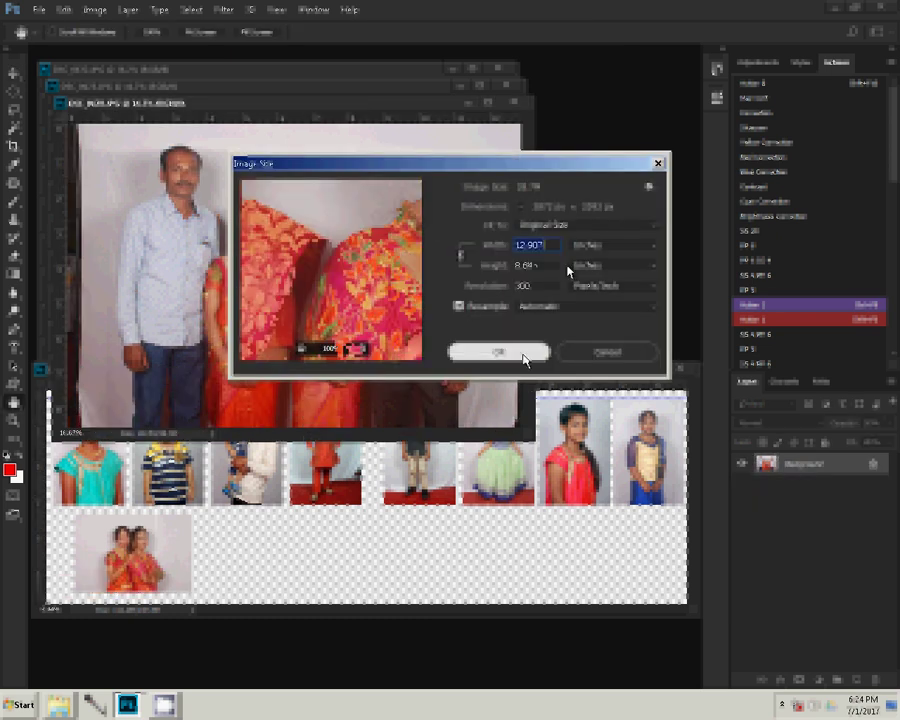
left_click(524, 356)
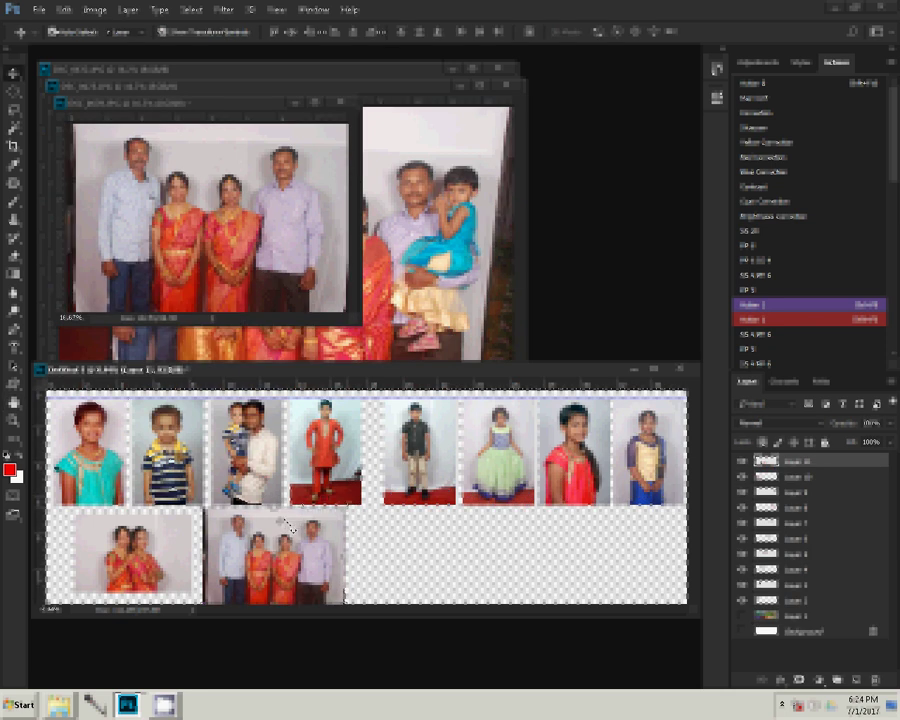
Delete the strip of the group photo overlapping the neighbouring photo
left_click_drag(285, 526, 288, 504)
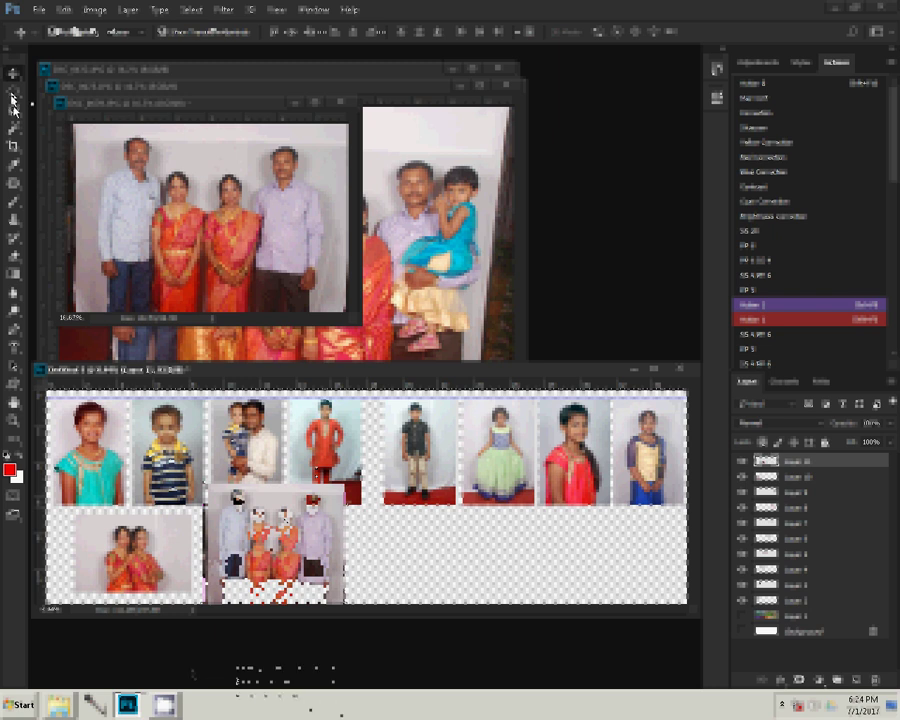
left_click(13, 90)
left_click_drag(205, 487, 213, 581)
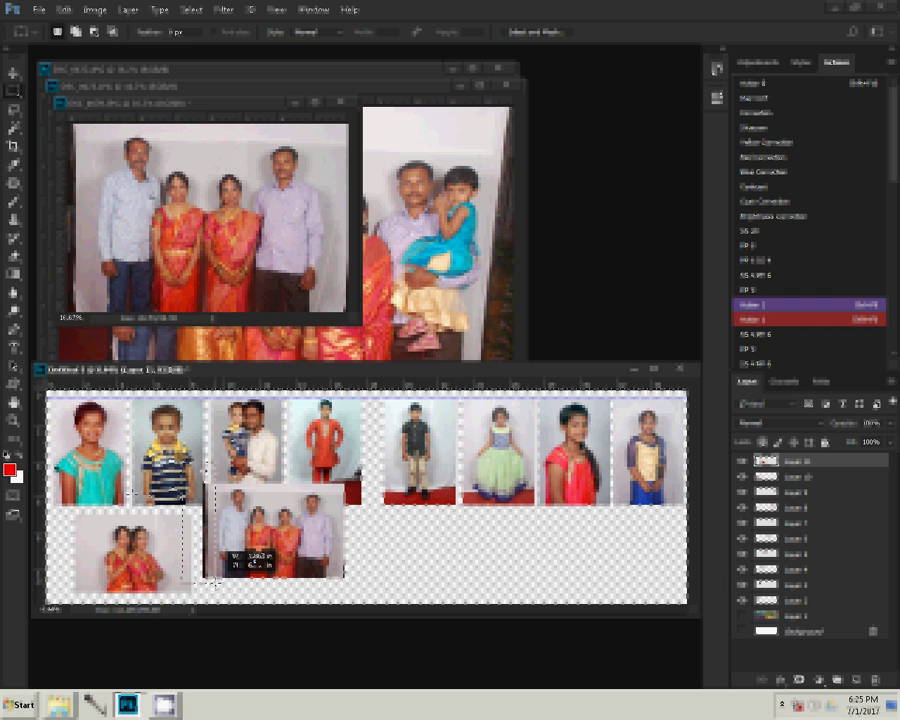
mouse_move(213, 581)
left_mouse_down()
mouse_move(385, 483)
mouse_move(228, 482)
left_mouse_up()
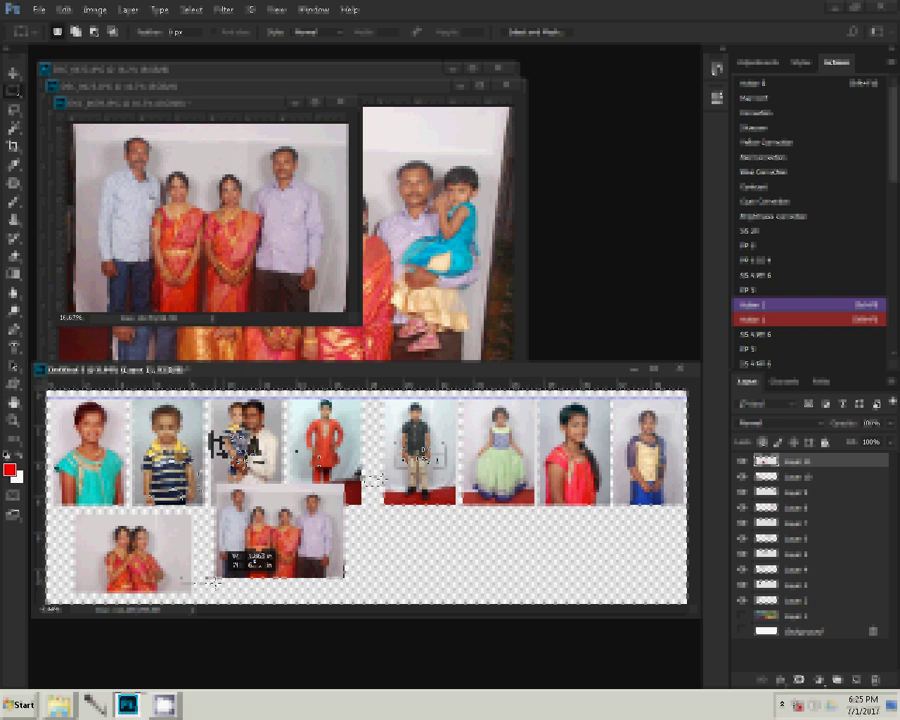
left_click_drag(213, 581, 215, 580)
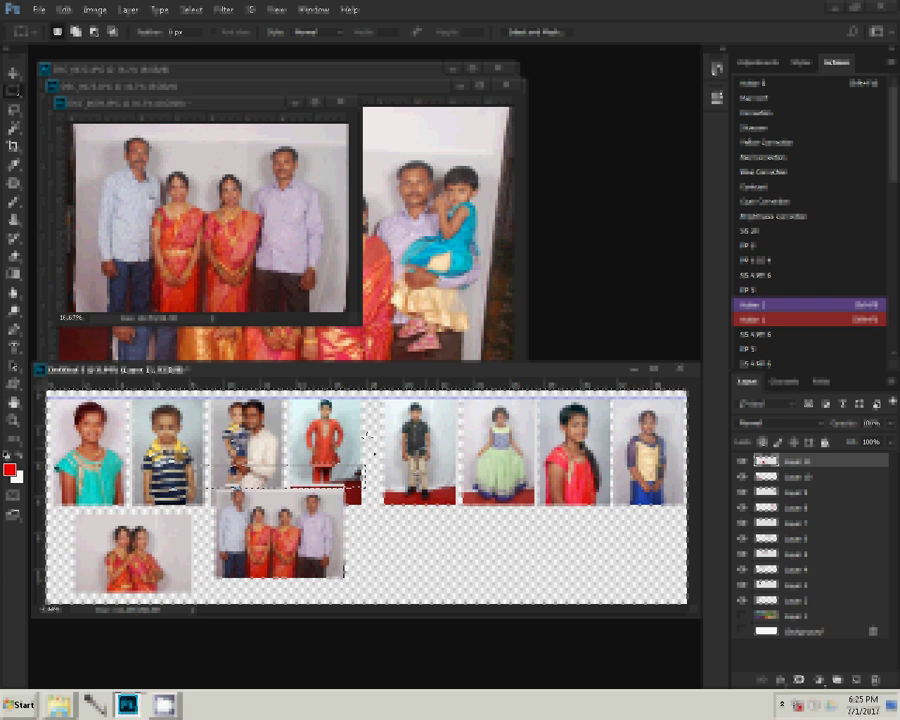
left_click_drag(398, 557, 455, 575)
left_click_drag(368, 436, 410, 553)
key("Delete")
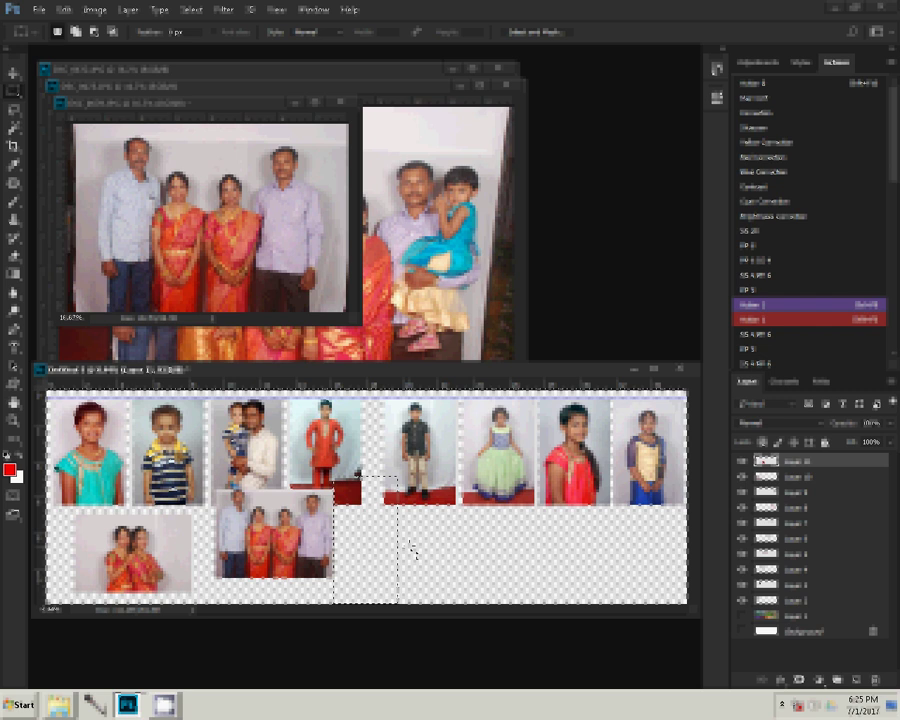
Slightly shrink and reposition the group photo, then close DSC_0678.JPG without saving
key("l")
left_click_drag(283, 522, 283, 537)
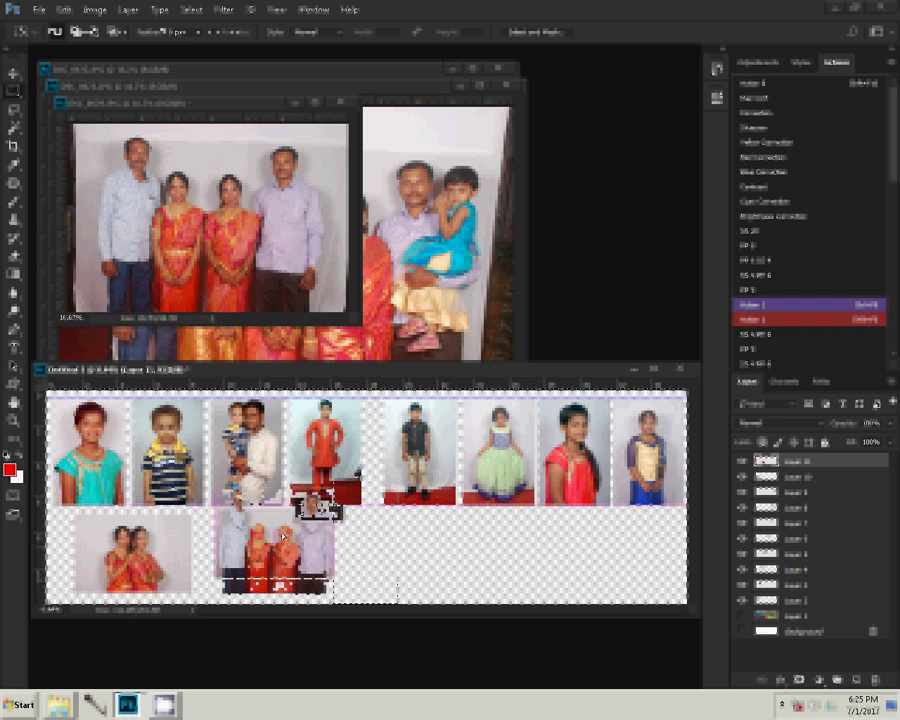
key("ctrl+t")
left_click_drag(333, 505, 331, 507)
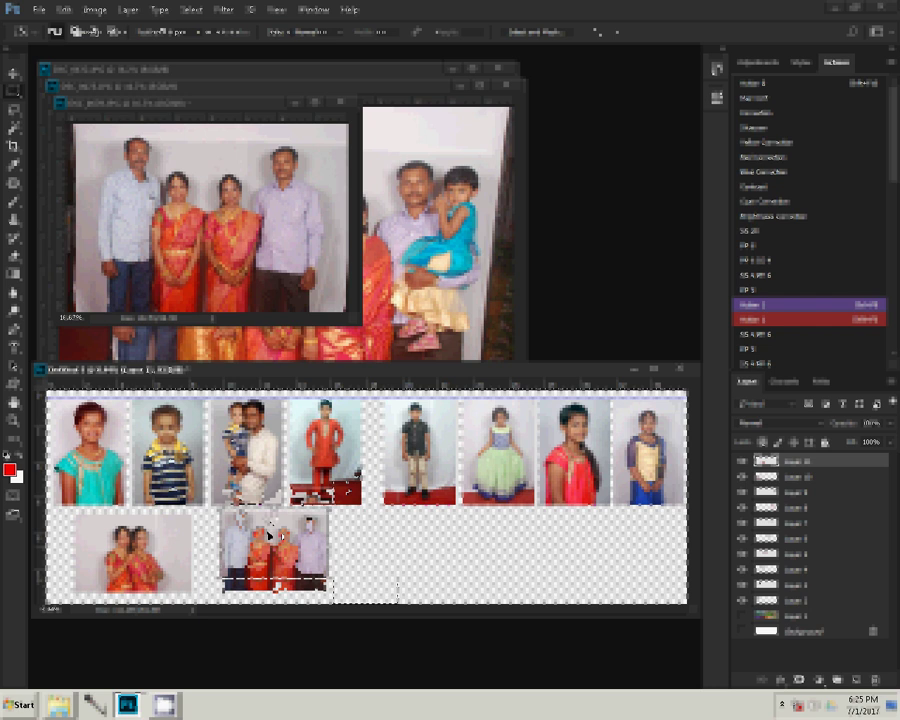
left_click_drag(268, 537, 283, 540)
key("Return")
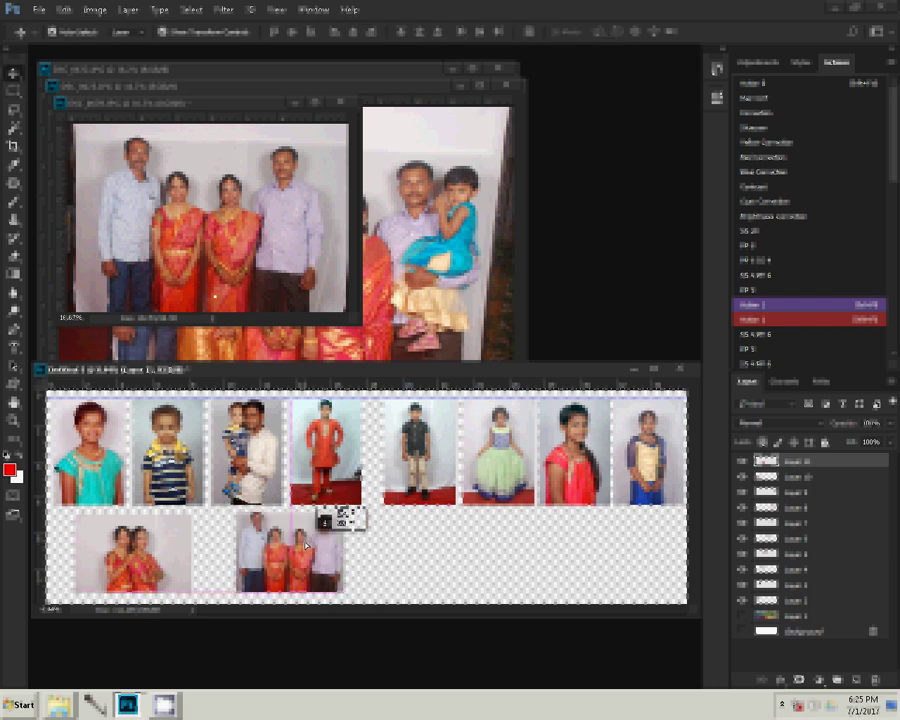
left_click(340, 101)
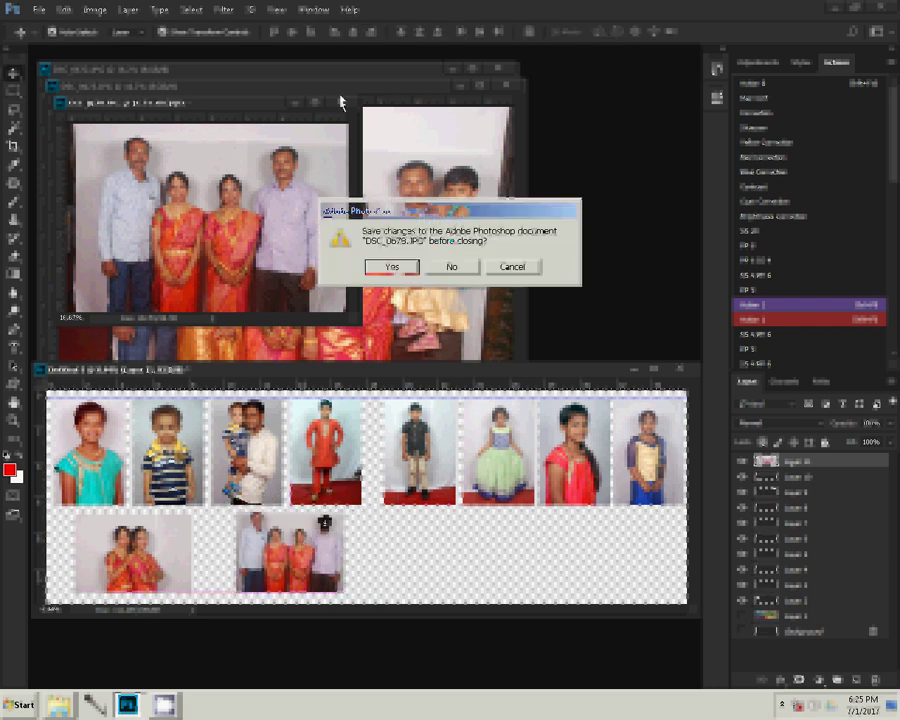
left_click(450, 266)
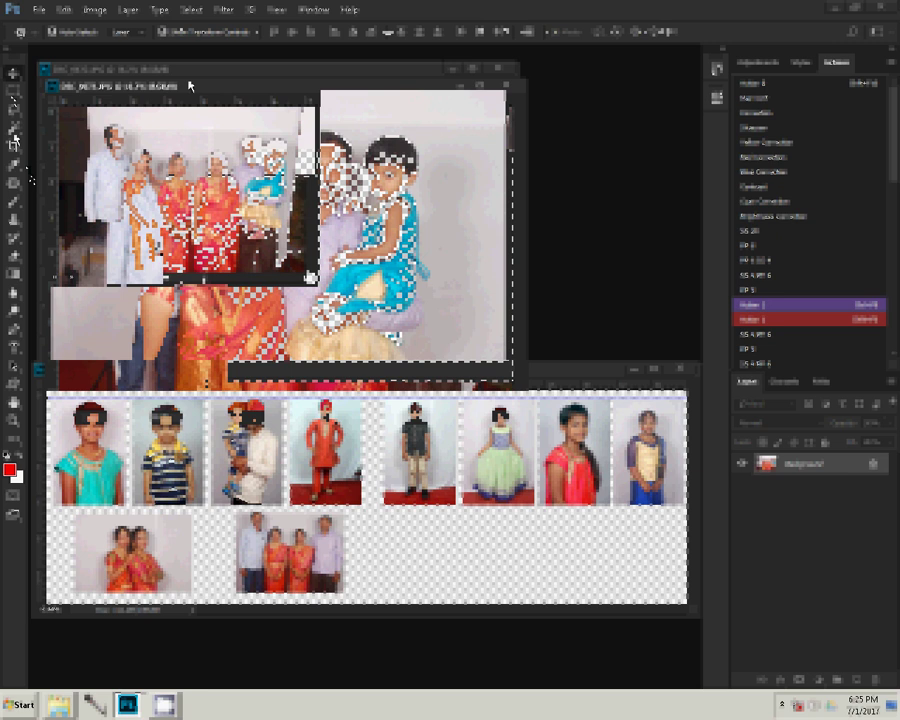
Crop the family photo with a rotated preset ratio and place it at the bottom row's right end
right_click(196, 176)
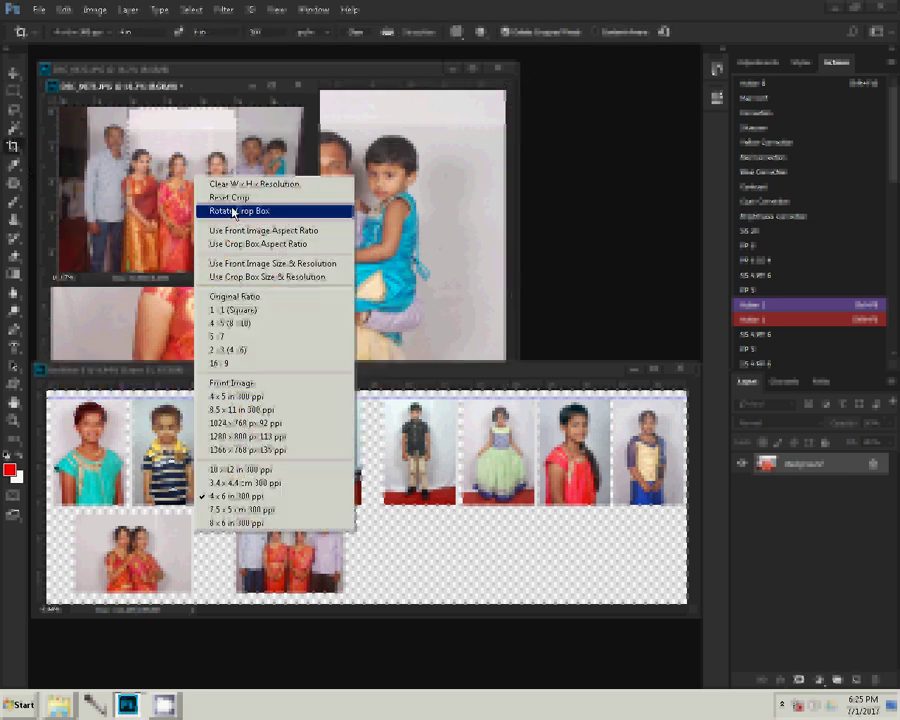
left_click(270, 206)
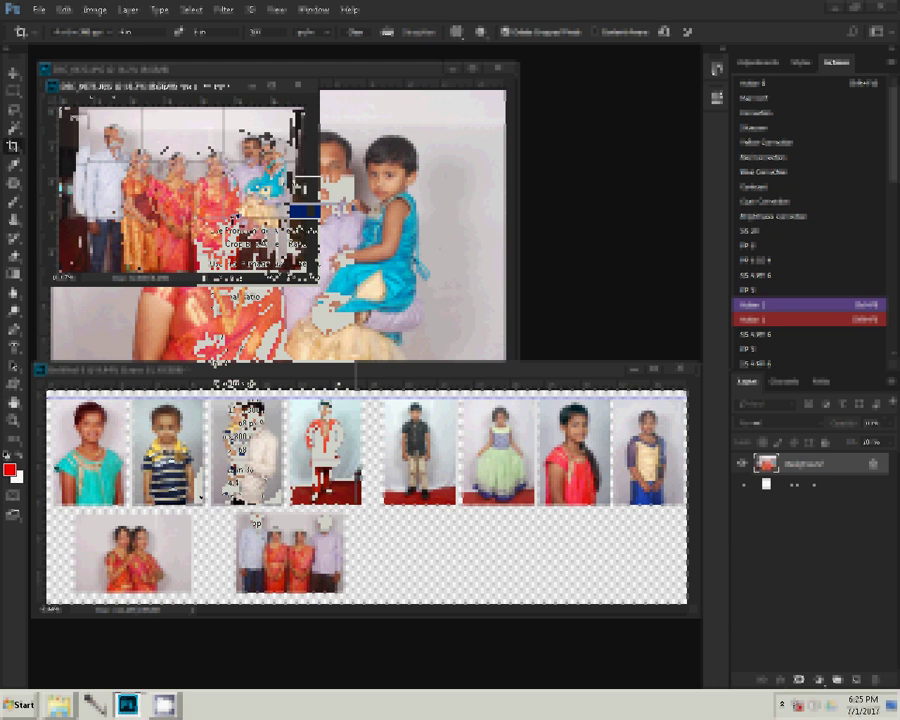
left_click_drag(62, 110, 88, 128)
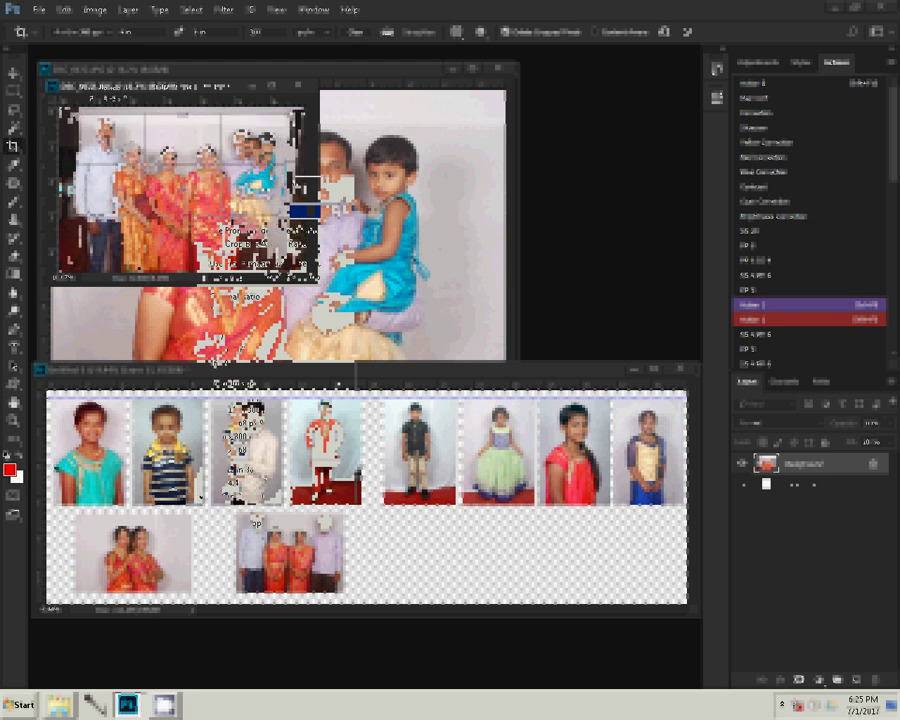
left_click_drag(240, 218, 207, 218)
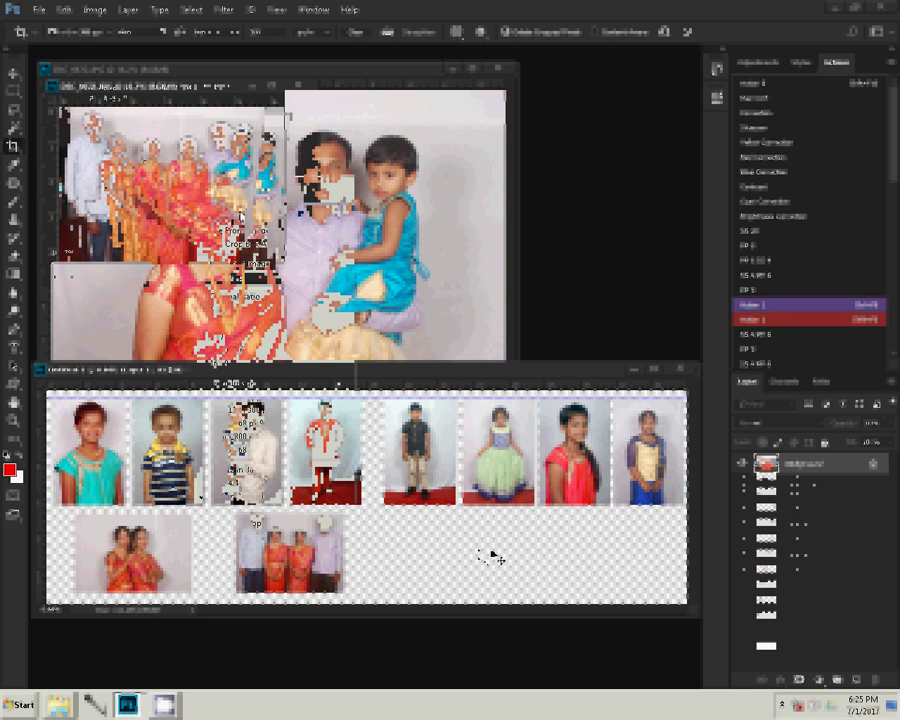
left_click_drag(488, 552, 668, 508)
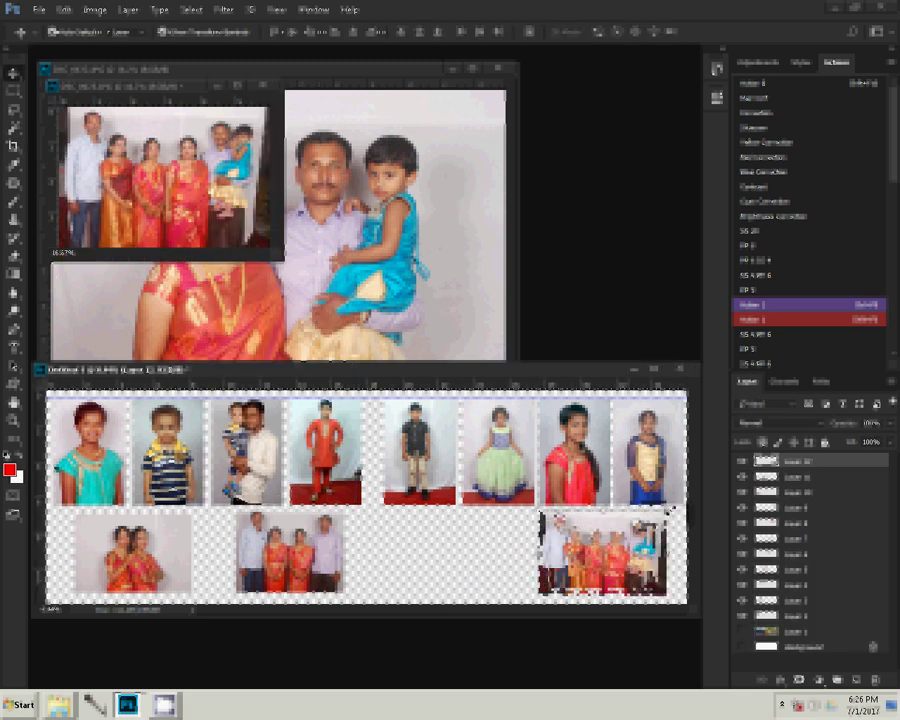
left_click(158, 193)
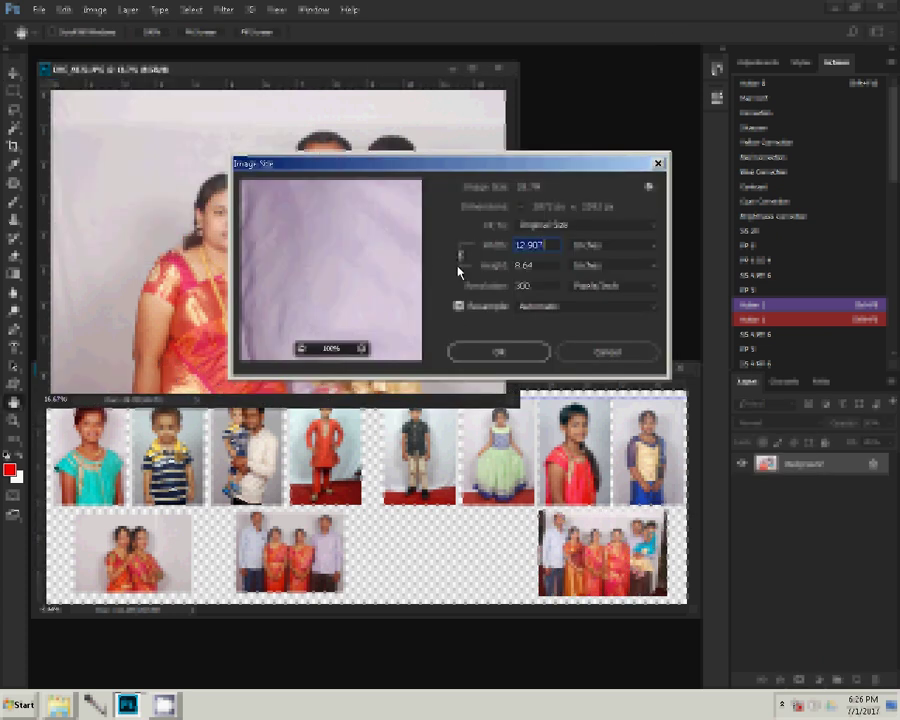
Place the resized couple-with-child photo third in the bottom row and close DSC_0672.JPG unsaved
left_click(518, 345)
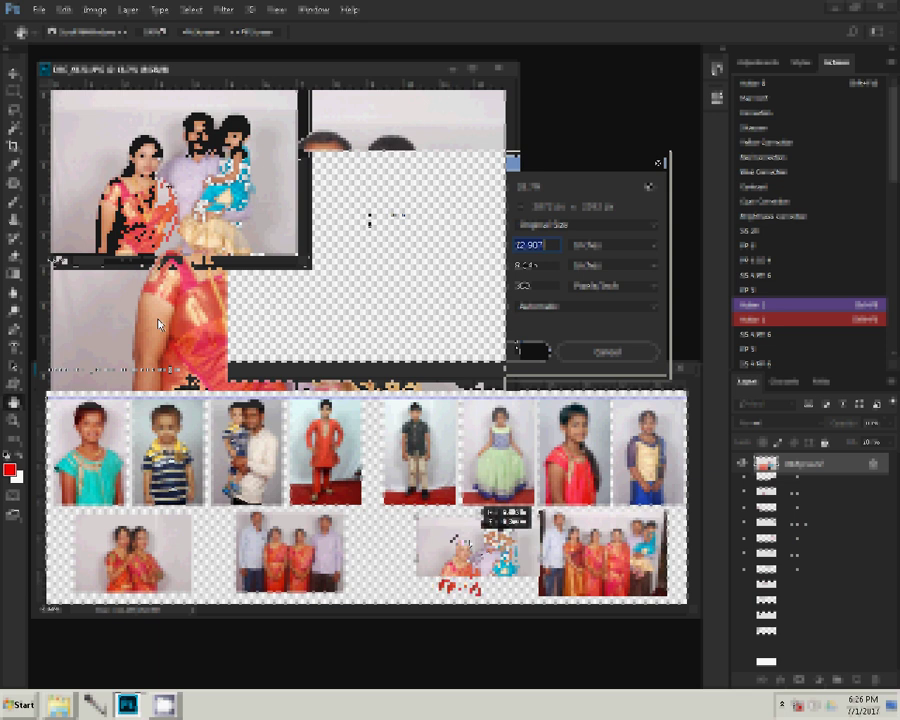
left_click_drag(482, 551, 466, 545)
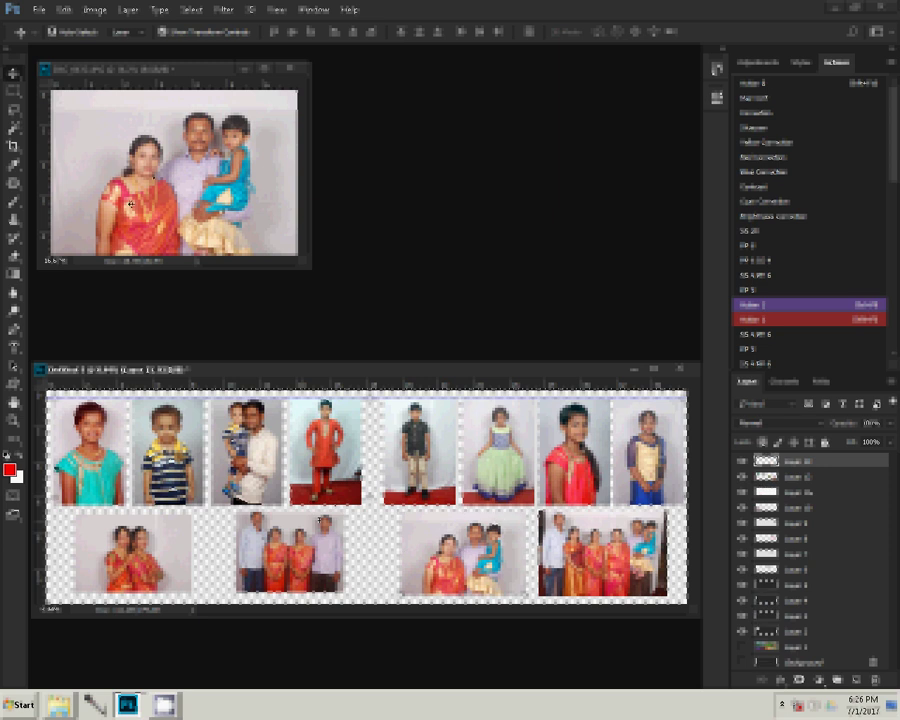
key("ctrl+w")
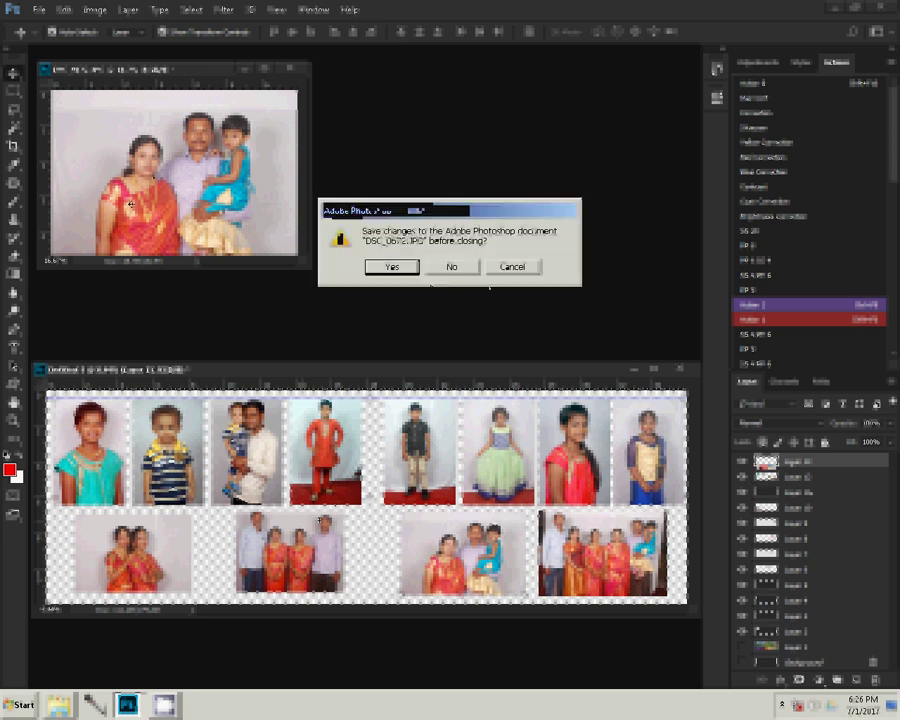
left_click(455, 266)
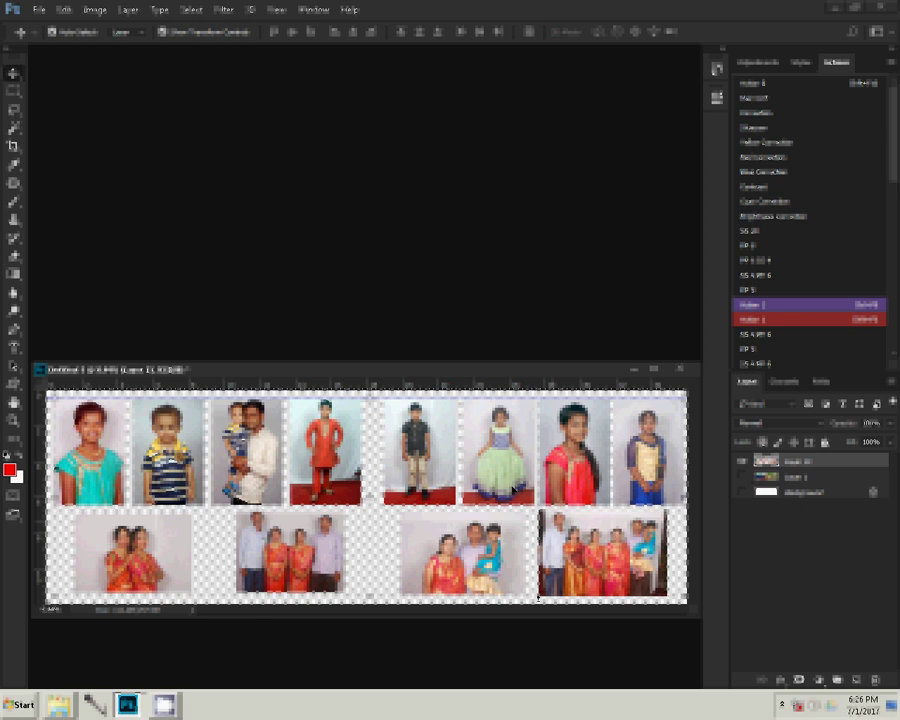
Apply a gradient Stroke layer effect to the photos and reveal the colourful background layer
left_click(788, 681)
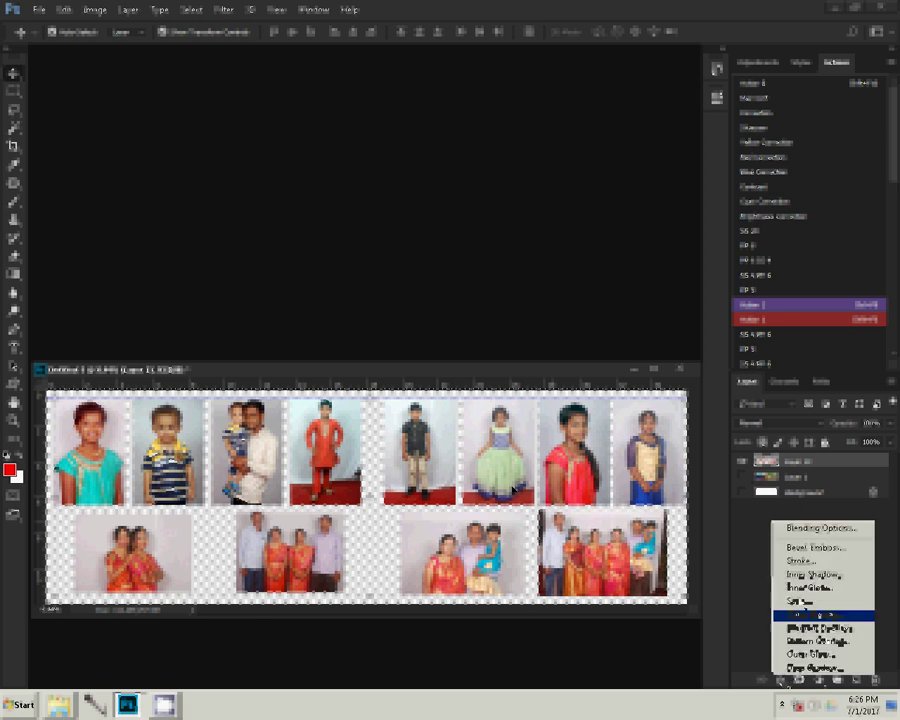
left_click(800, 573)
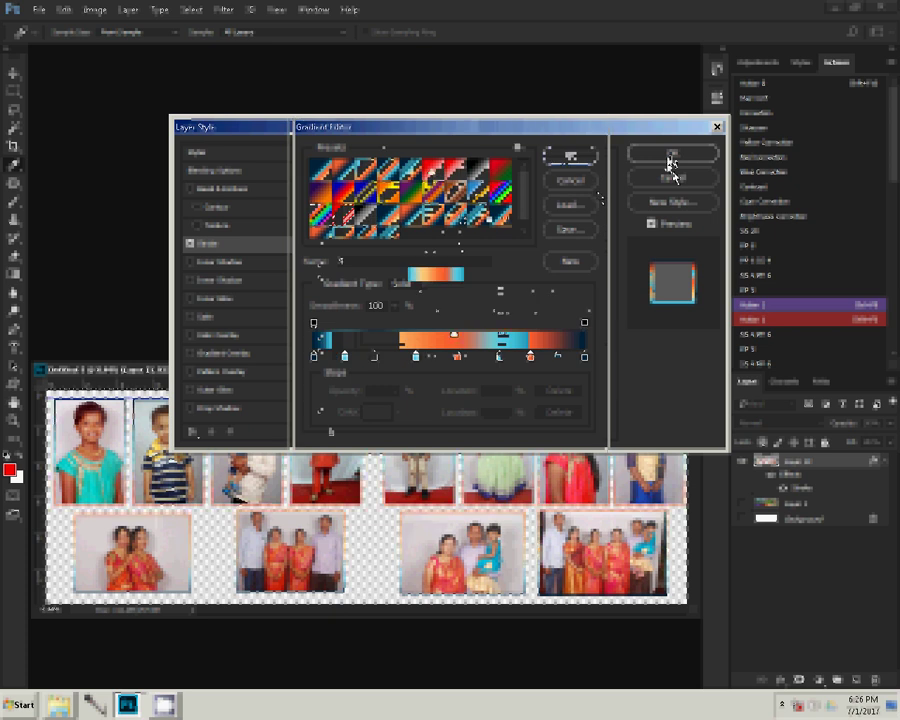
left_click(671, 158)
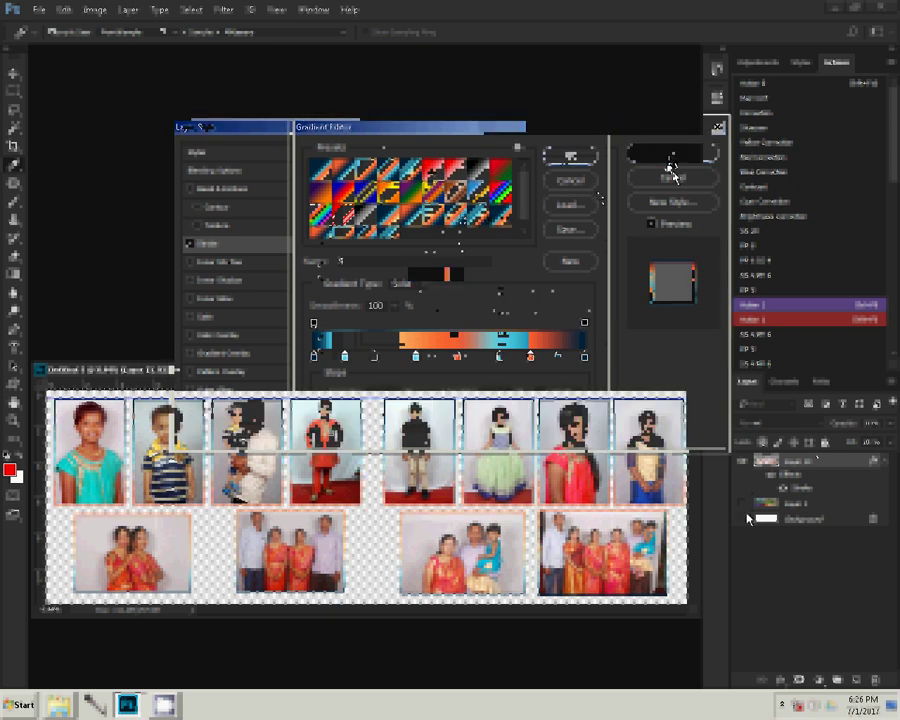
left_click(747, 506)
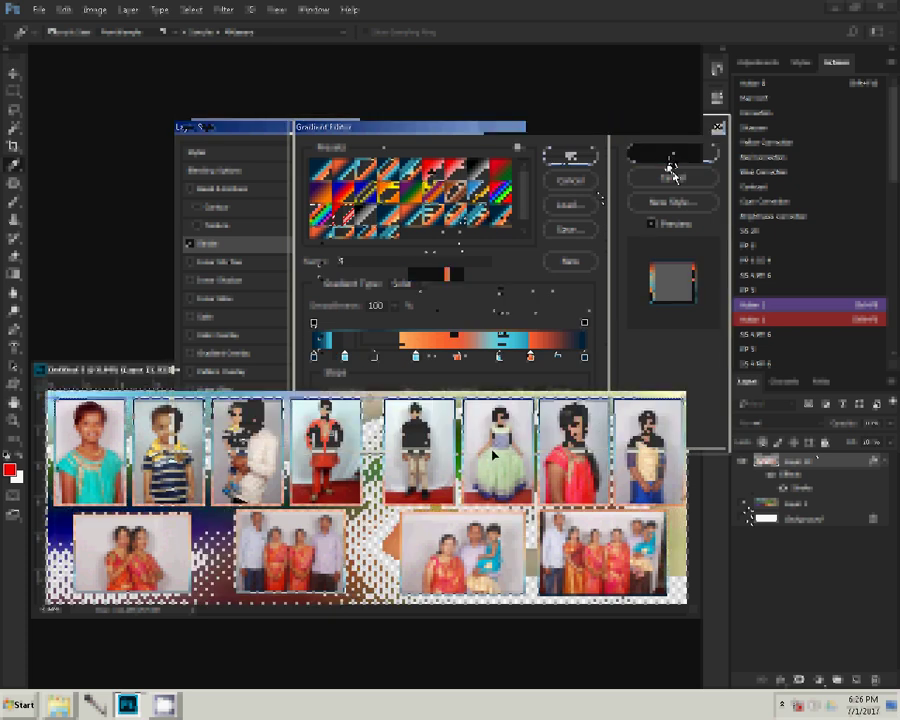
Save the collage as 177 in Photoshop PSD format
key("ctrl+shift+s")
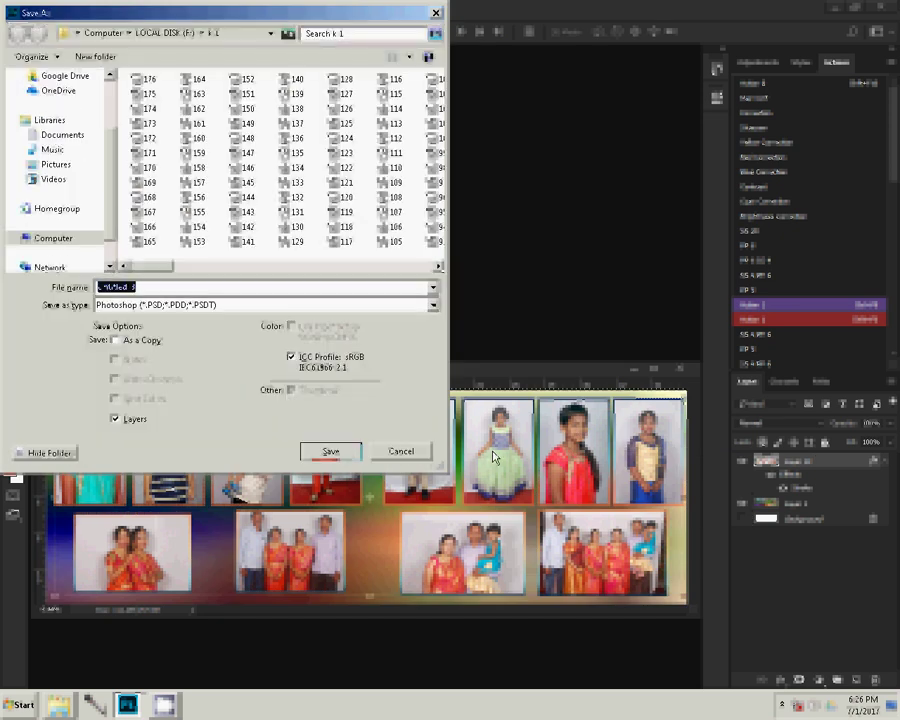
type("17")
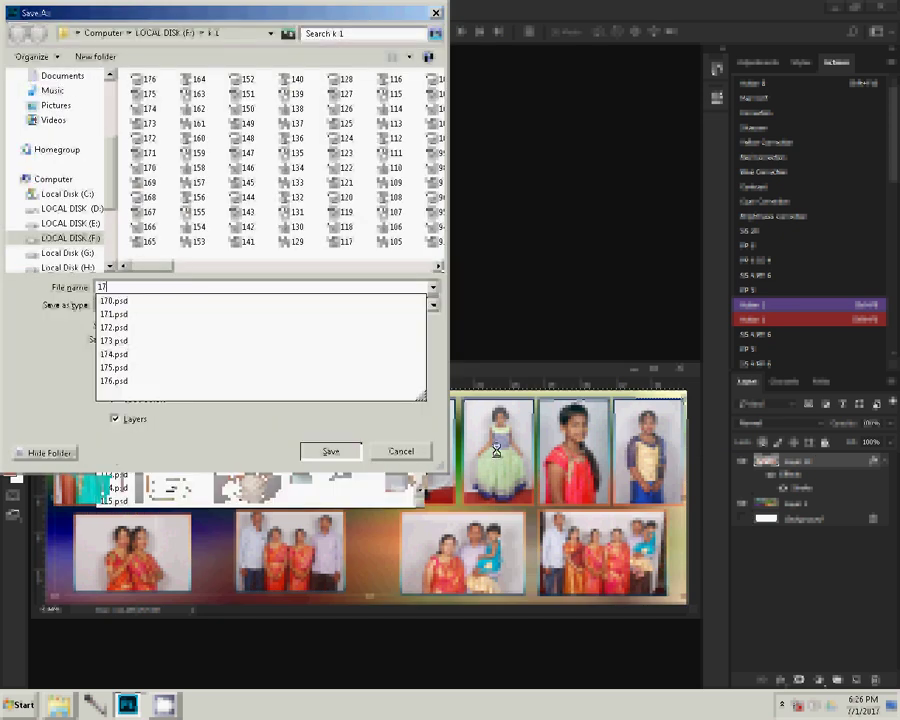
type("7")
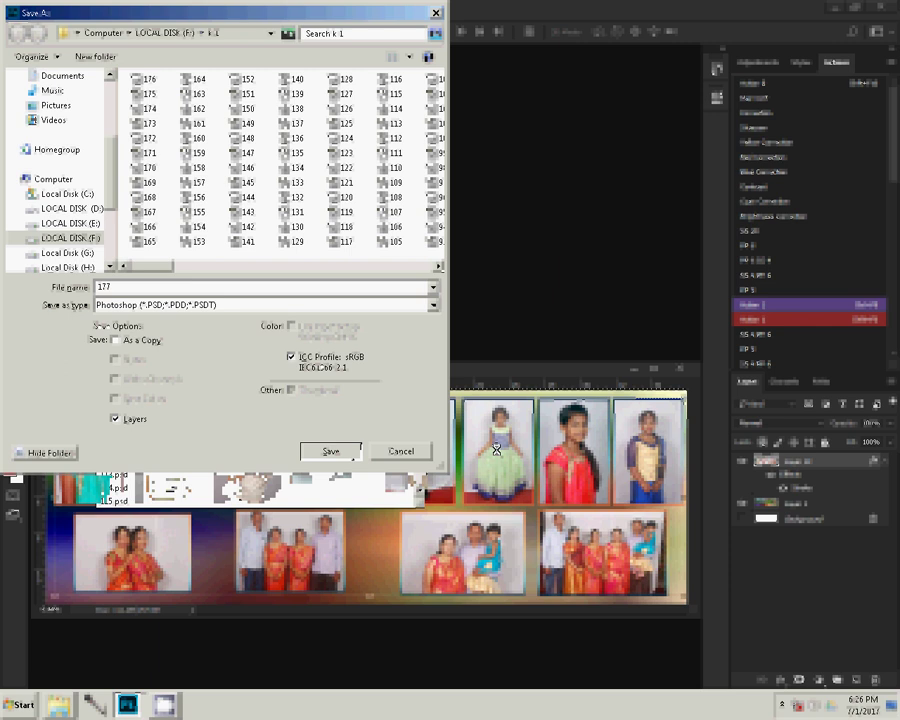
left_click(356, 457)
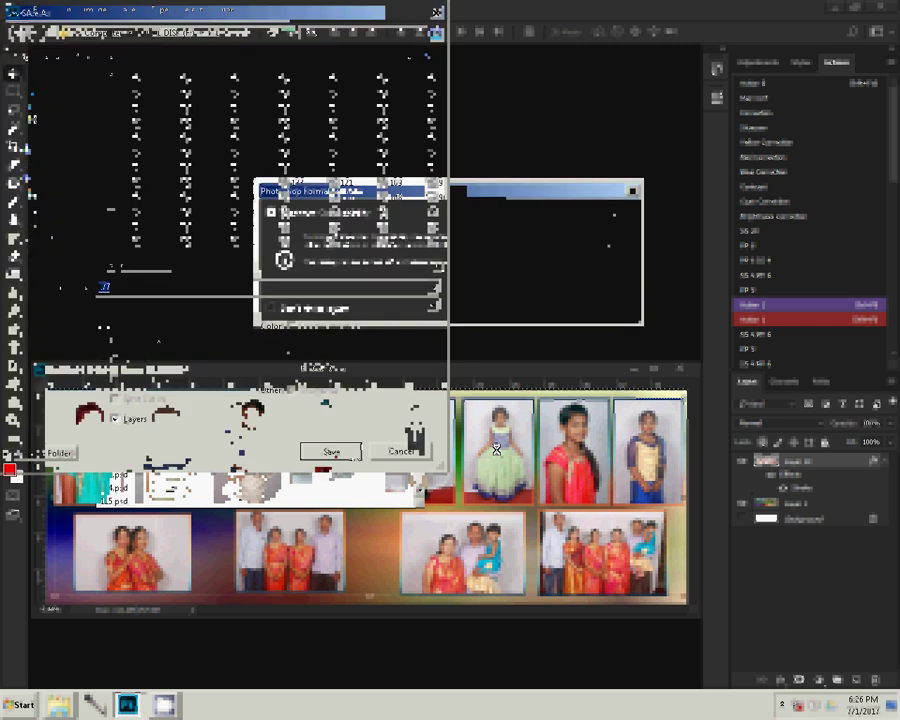